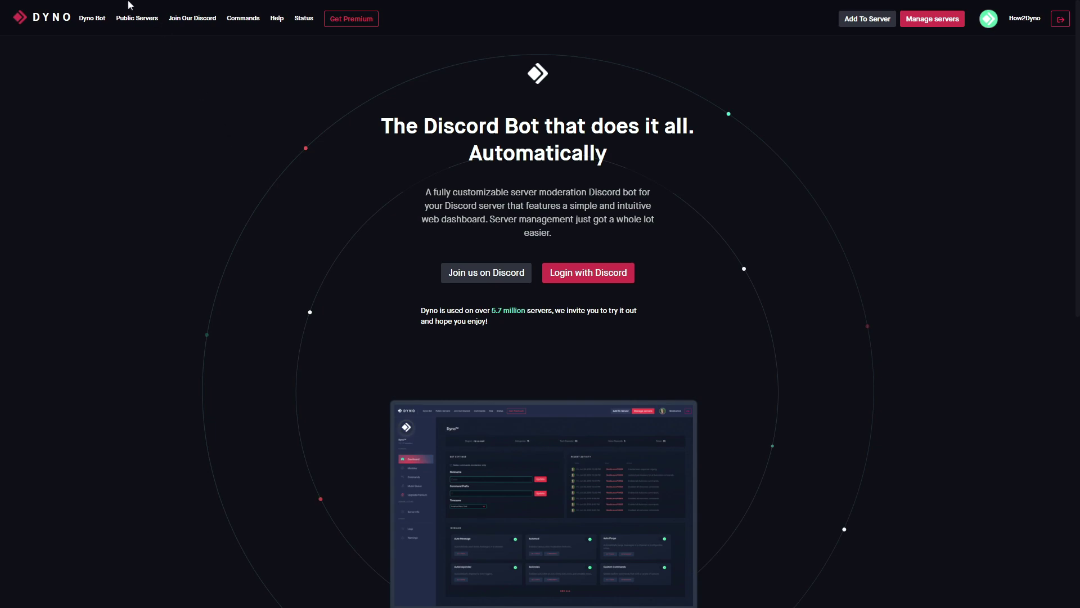
Browse the Public Servers, Commands and Status pages, then go to the Manage servers list.
{"action": "left_click", "coordinate": [130, 18]}
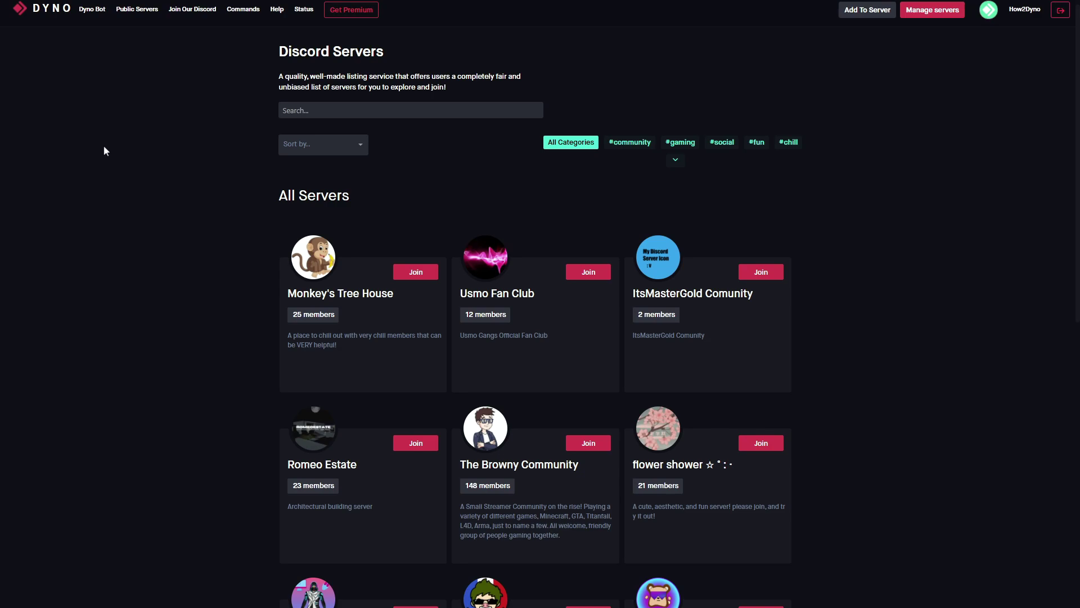
{"action": "left_click", "coordinate": [243, 9]}
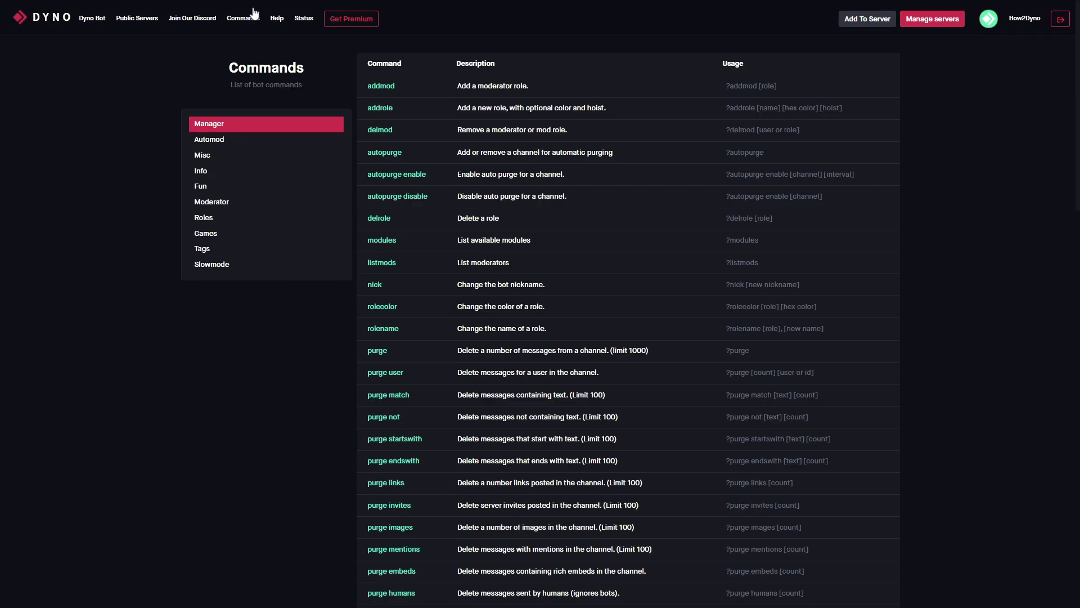
{"action": "left_click", "coordinate": [305, 18]}
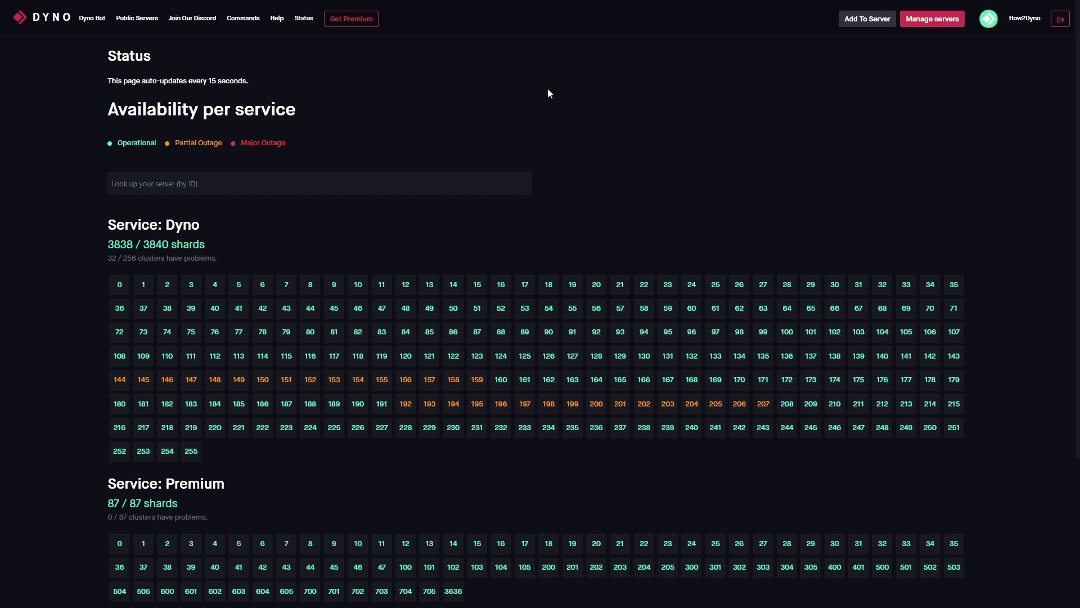
{"action": "left_click", "coordinate": [919, 25]}
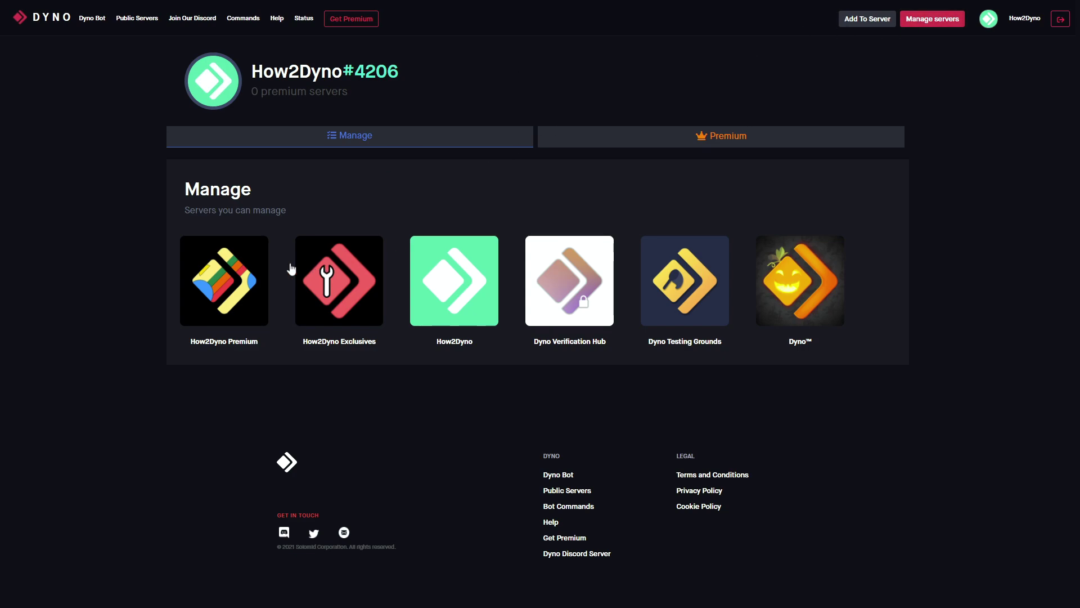
Open How2Dyno Premium and finish setup with prefix ? and updates sent to the welcome channel.
{"action": "left_click", "coordinate": [229, 263]}
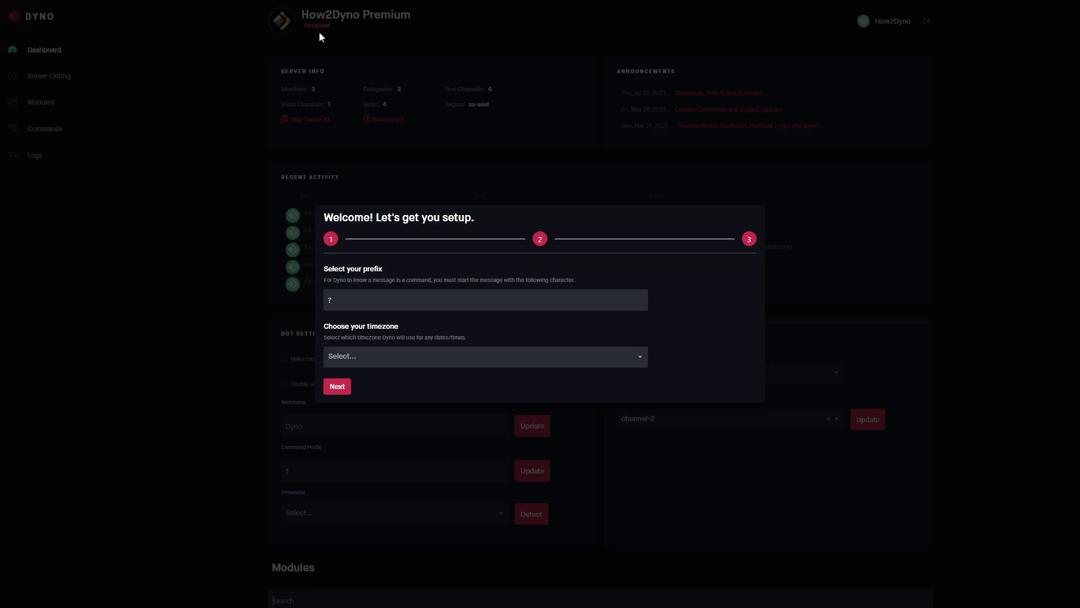
{"action": "left_click", "coordinate": [358, 300]}
{"action": "left_click", "coordinate": [349, 390]}
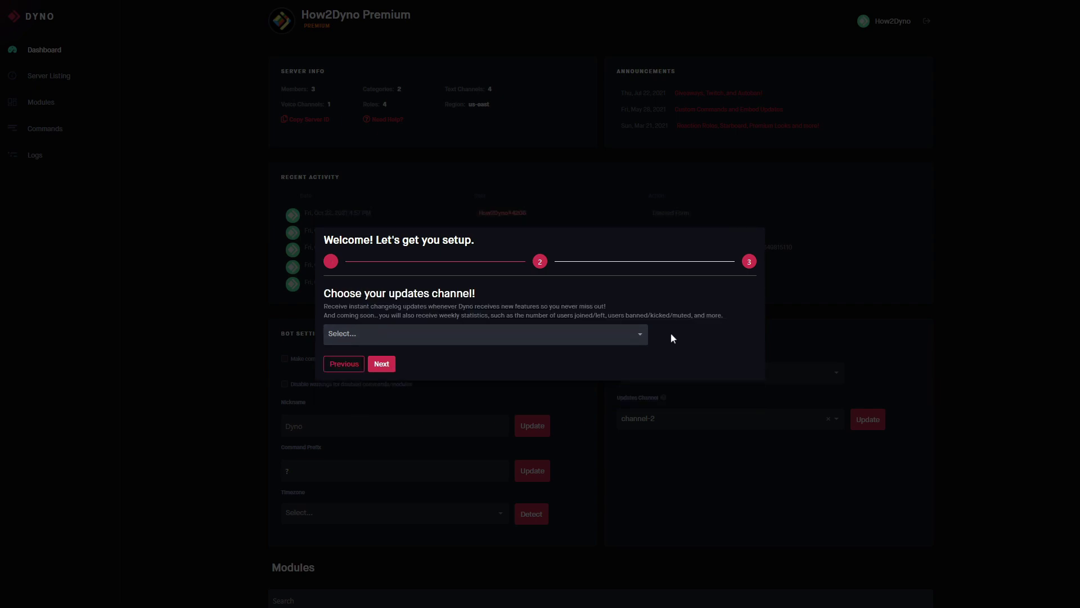
{"action": "left_click", "coordinate": [432, 333]}
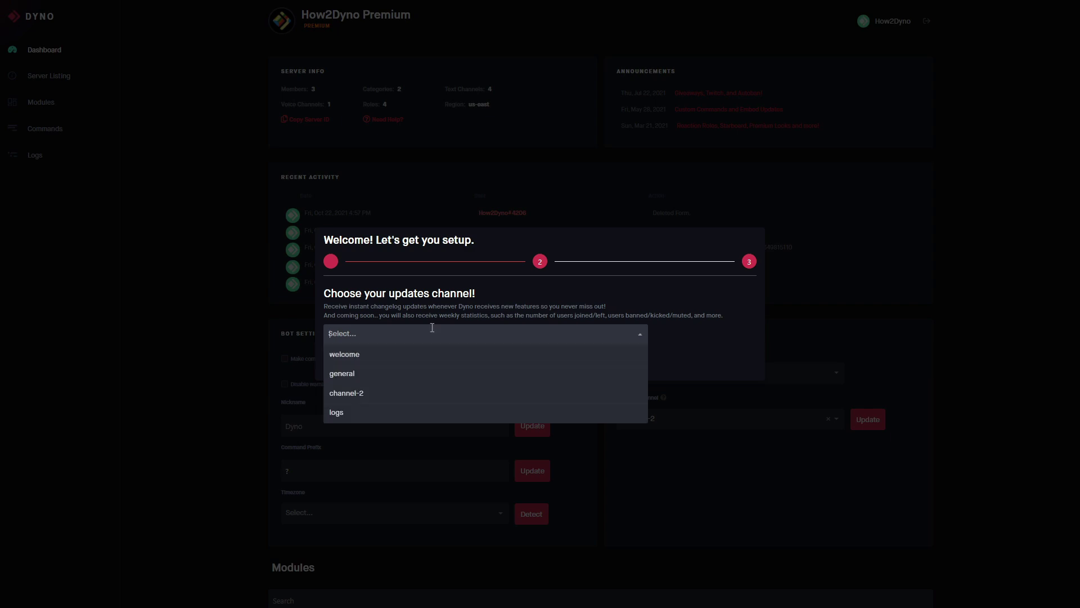
{"action": "left_click", "coordinate": [423, 361]}
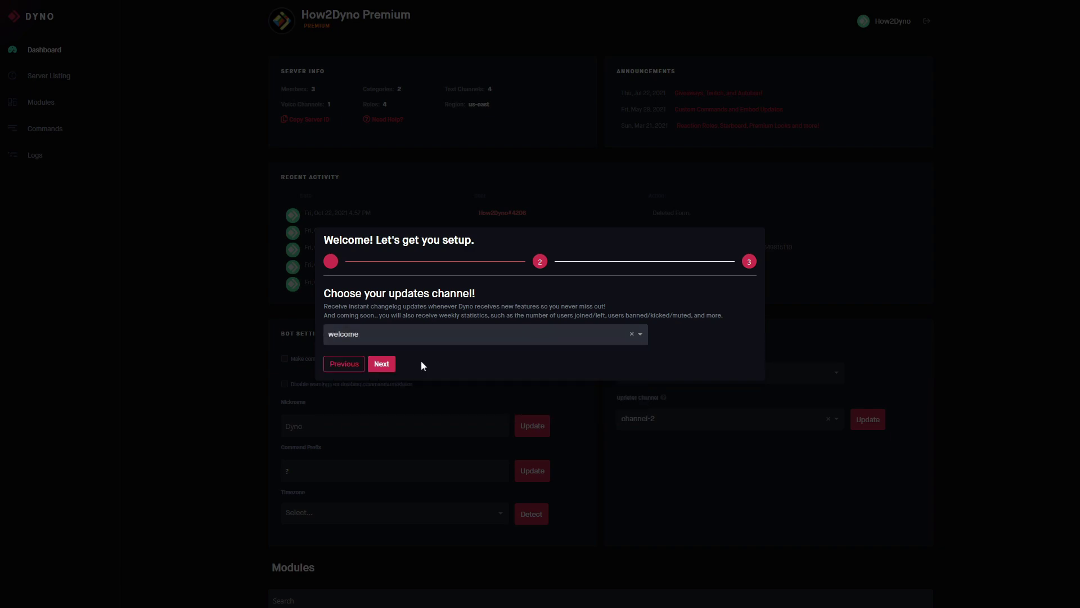
{"action": "left_click", "coordinate": [382, 365]}
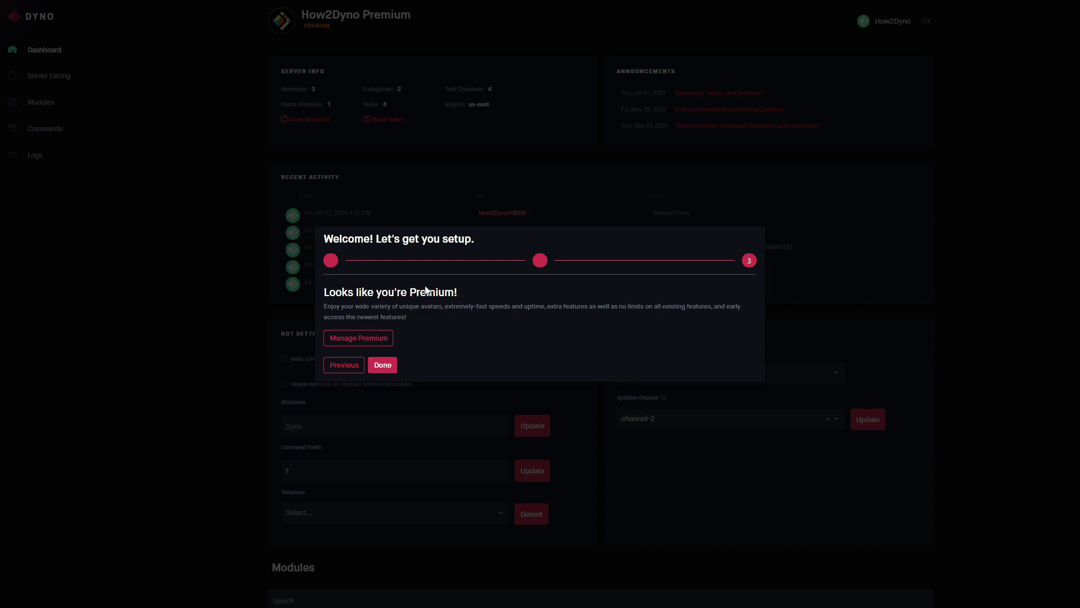
{"action": "left_click", "coordinate": [393, 369]}
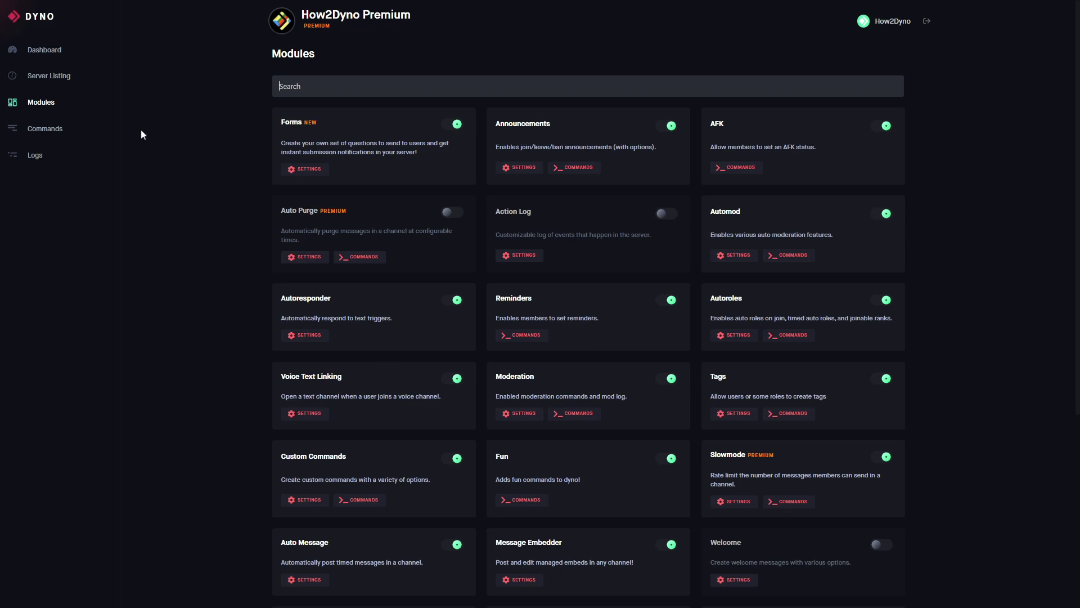
On the server's main Dashboard page, add Example Mod as a manager role.
{"action": "left_click", "coordinate": [93, 63]}
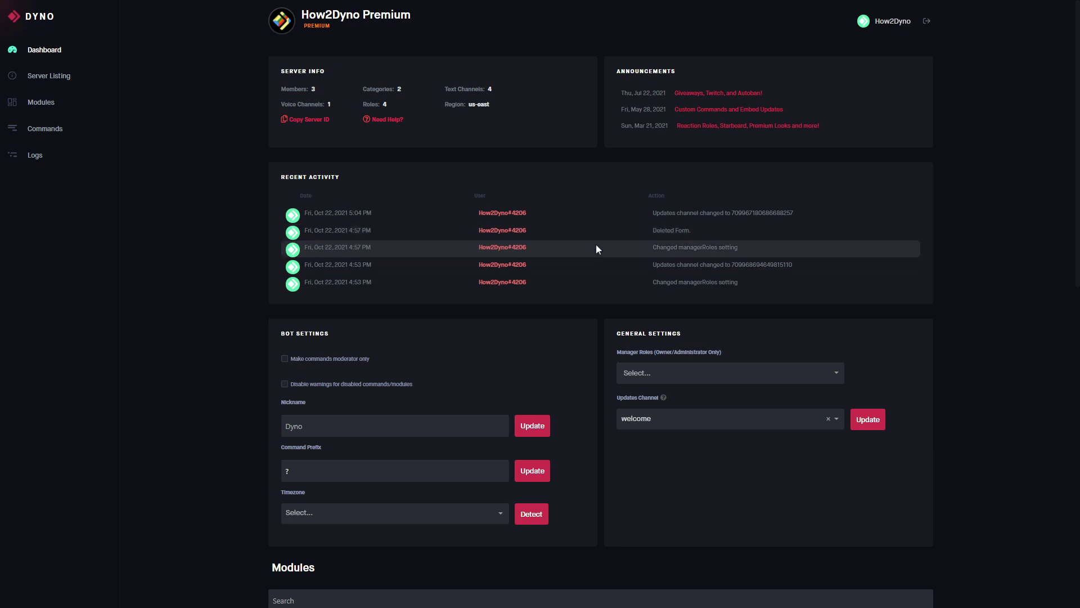
{"action": "left_click", "coordinate": [627, 377]}
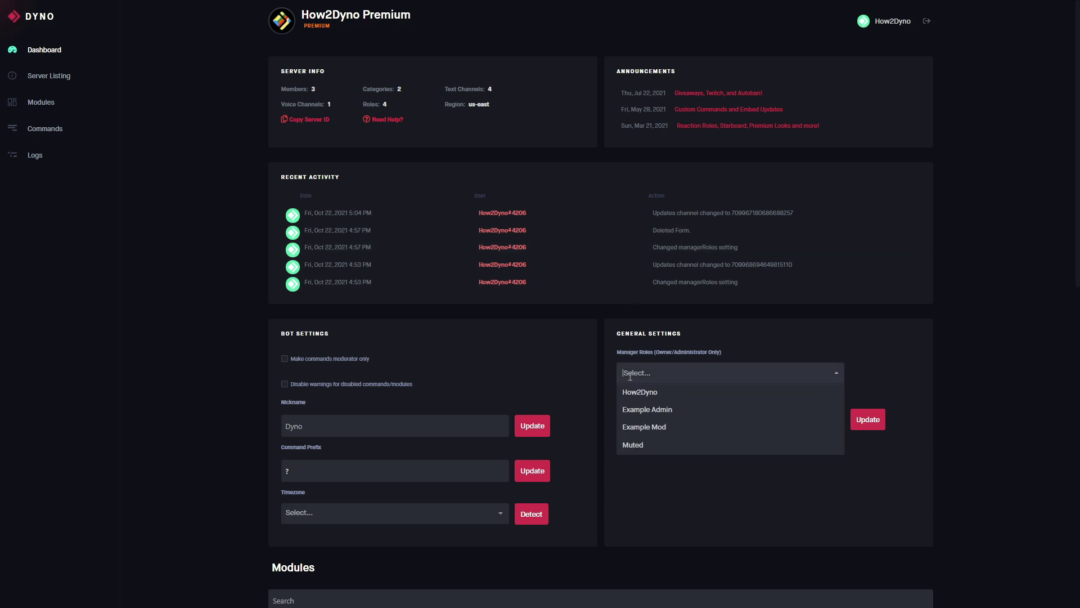
{"action": "left_click", "coordinate": [691, 352]}
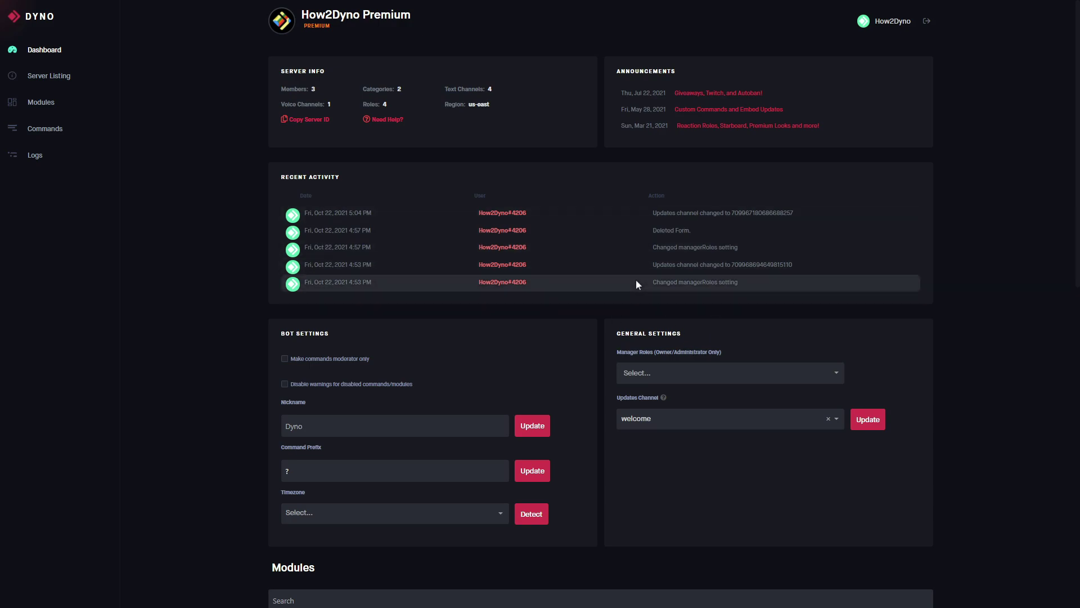
{"action": "left_click", "coordinate": [652, 364]}
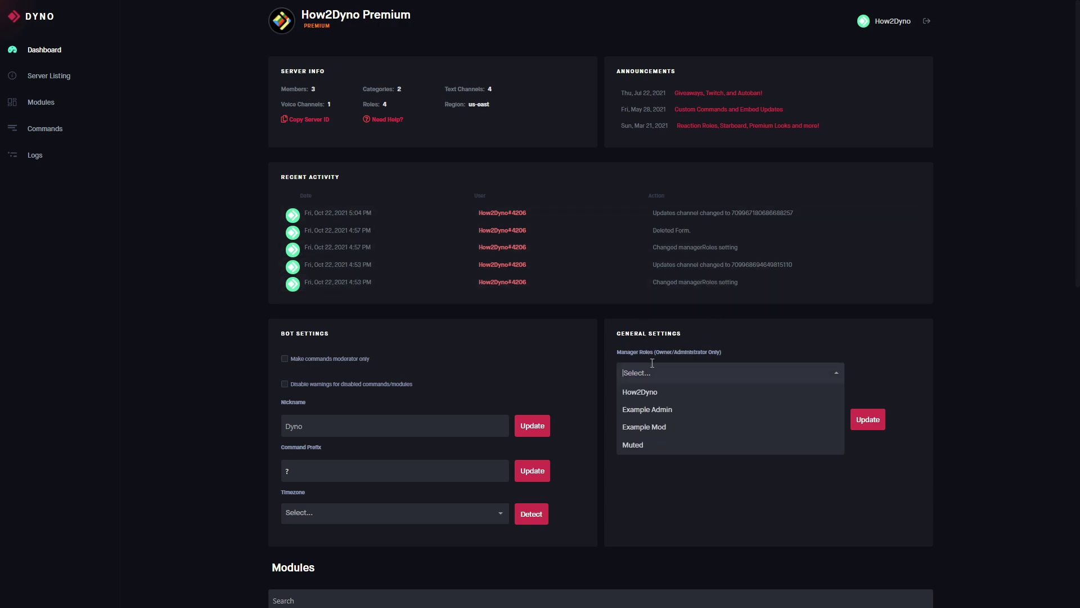
{"action": "left_click", "coordinate": [655, 428]}
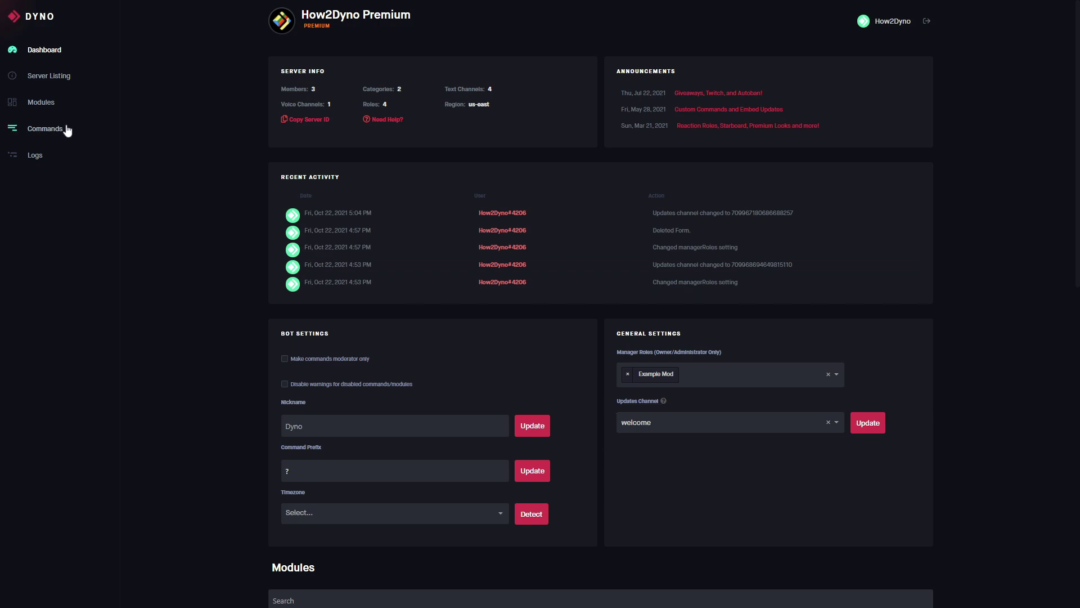
From the Modules list, open the Forms module settings and begin a new blank form.
{"action": "left_click", "coordinate": [50, 103]}
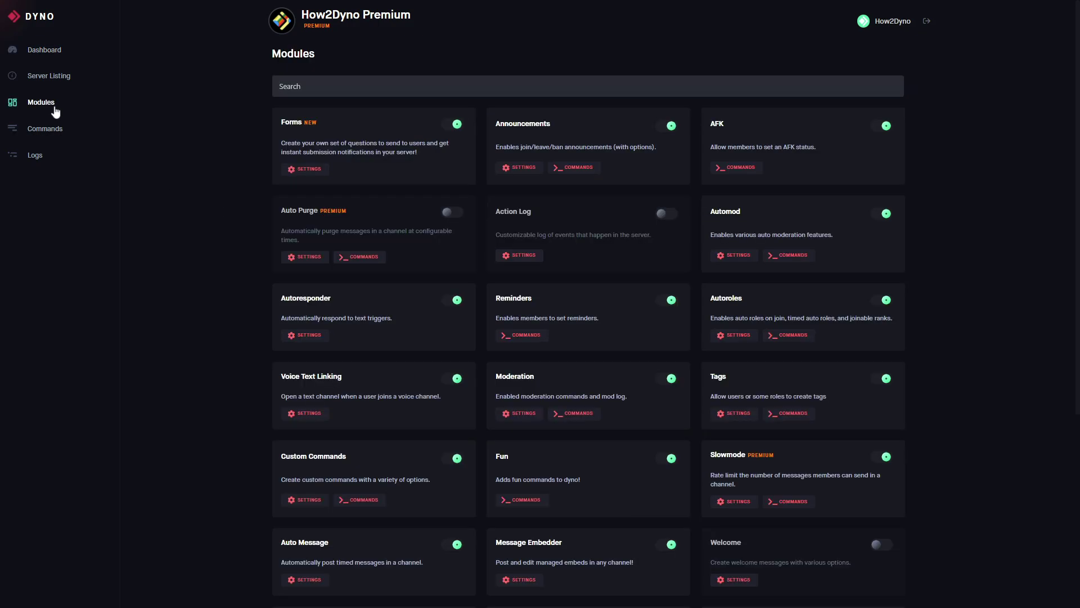
{"action": "left_click", "coordinate": [313, 84]}
{"action": "left_click", "coordinate": [324, 169]}
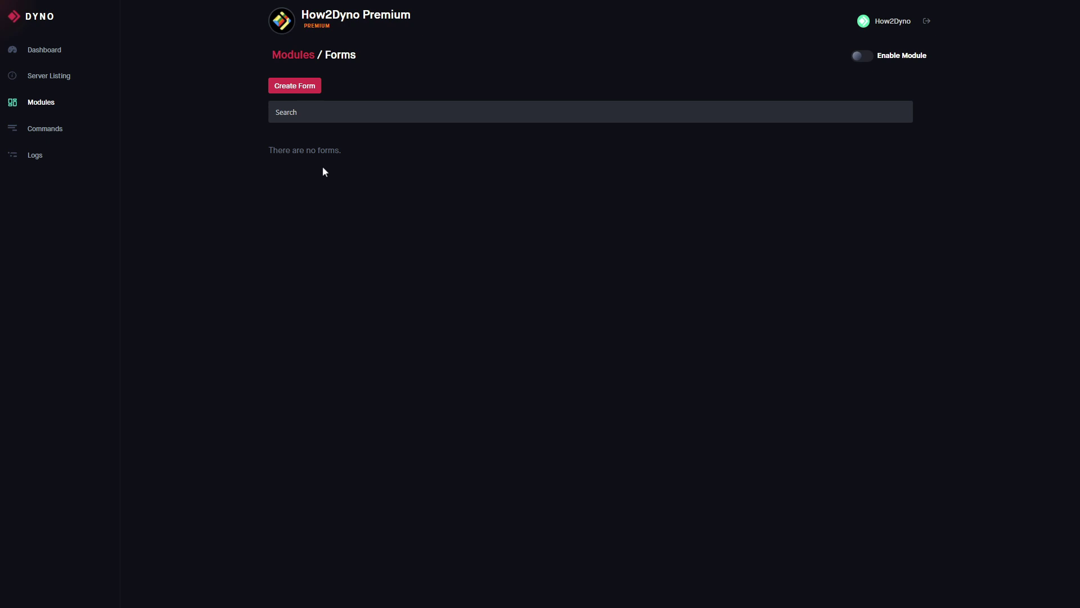
{"action": "left_click", "coordinate": [308, 90]}
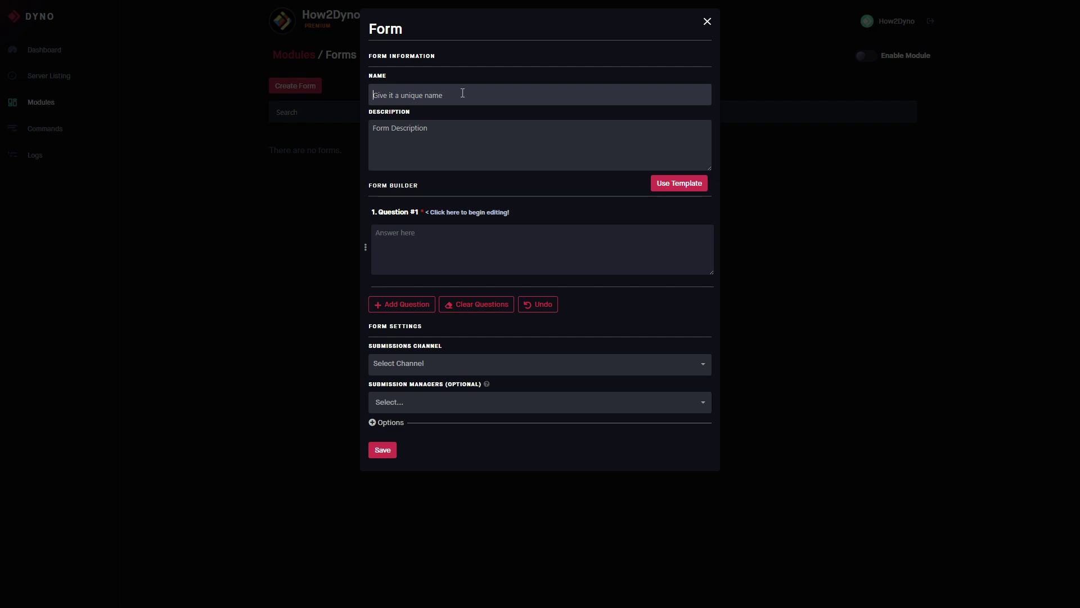
Name the new form 'Ban Appeal' and give it the description 'Test'.
{"action": "type", "text": "Ban Appeal"}
{"action": "left_click", "coordinate": [423, 123]}
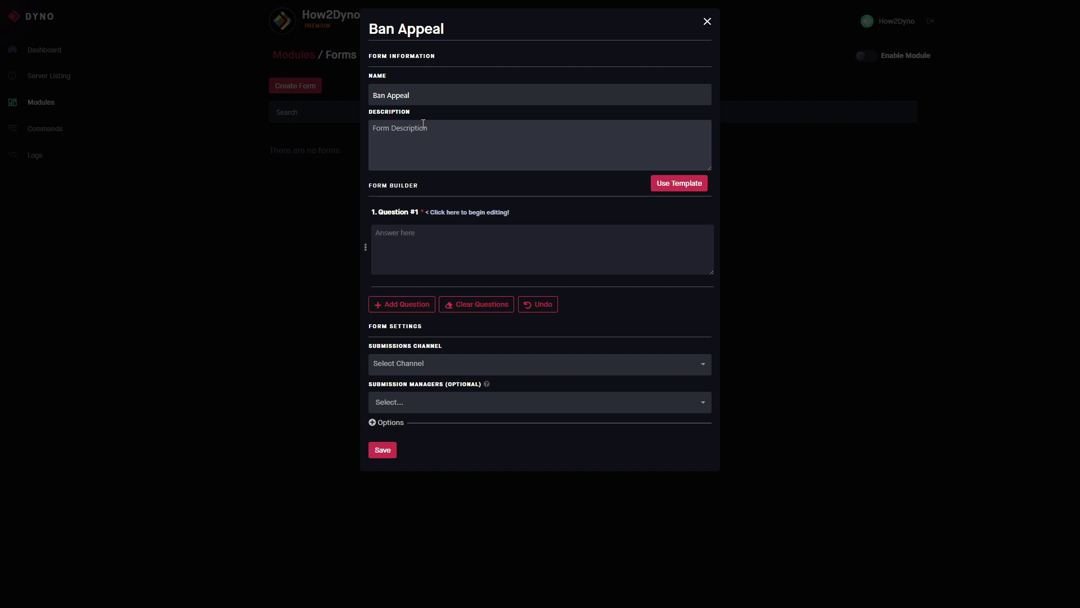
{"action": "type", "text": "Test"}
Apply the Ban Appeals template to add its three questions.
{"action": "left_click", "coordinate": [663, 185]}
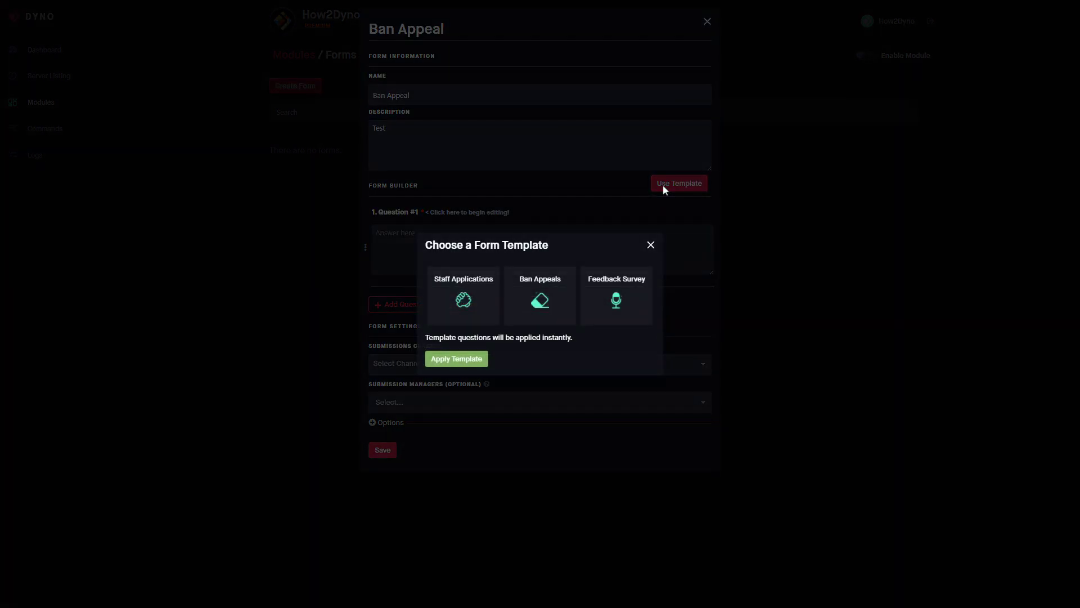
{"action": "left_click", "coordinate": [530, 297]}
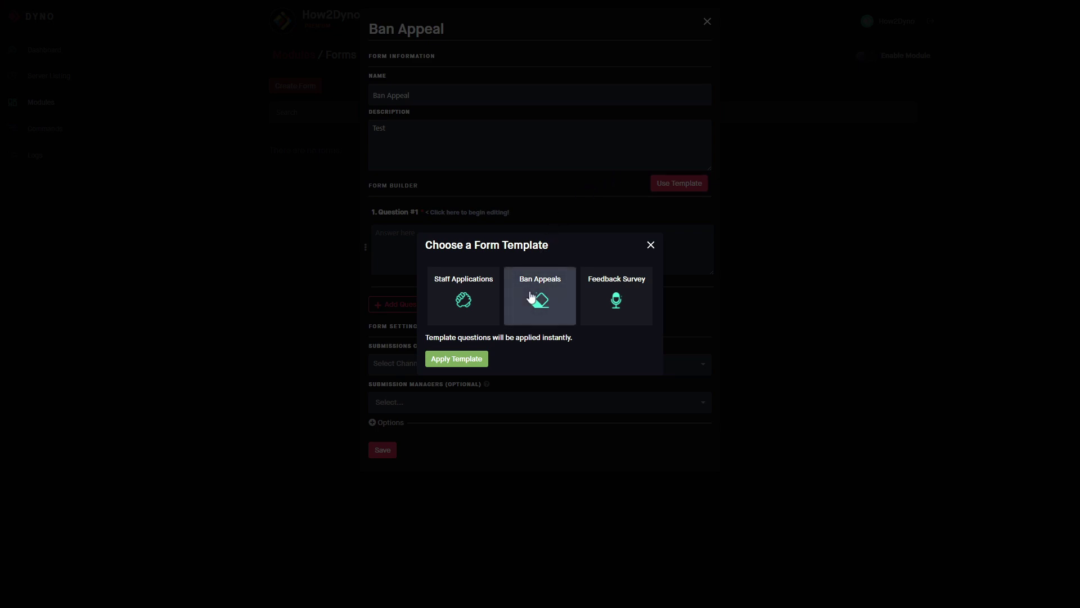
{"action": "left_click", "coordinate": [460, 359]}
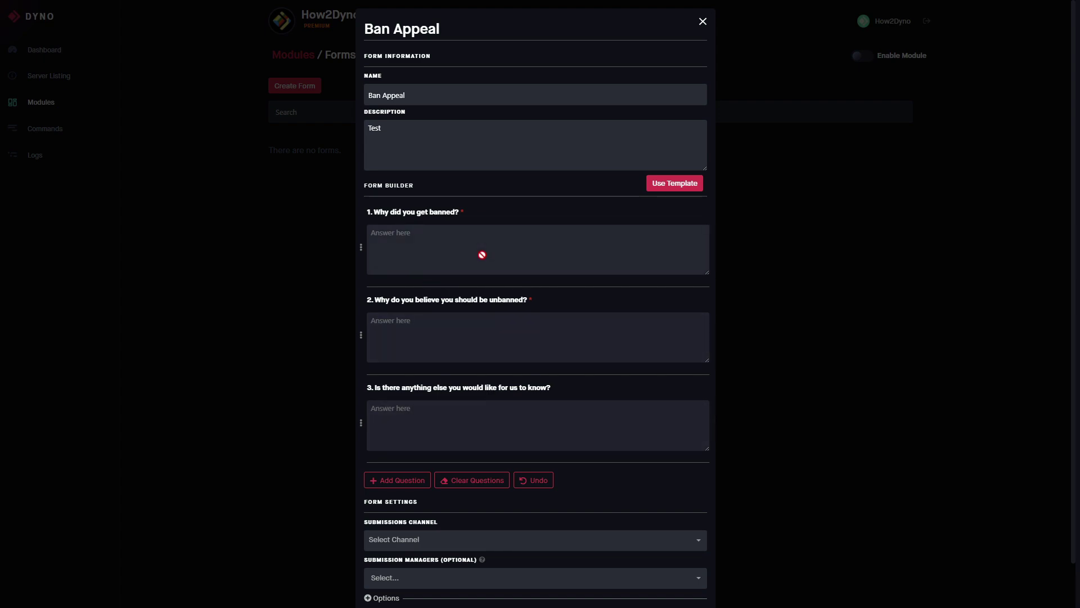
Add a fourth question to the Ban Appeal form, initially as Short Answer.
{"action": "left_click", "coordinate": [397, 480]}
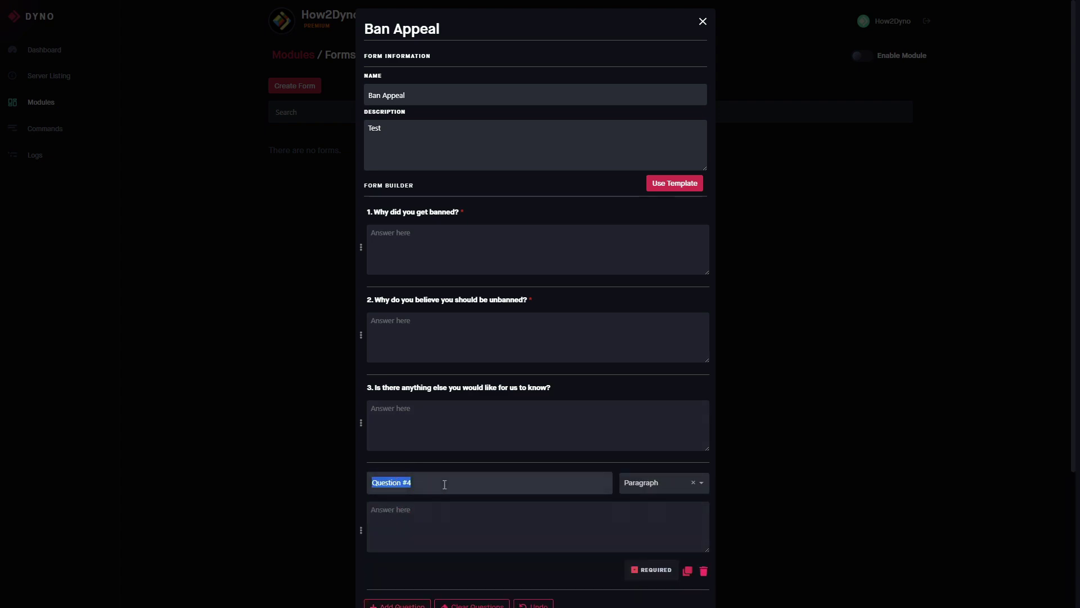
{"action": "scroll", "coordinate": [528, 489], "scroll_direction": "down", "scroll_amount": 3}
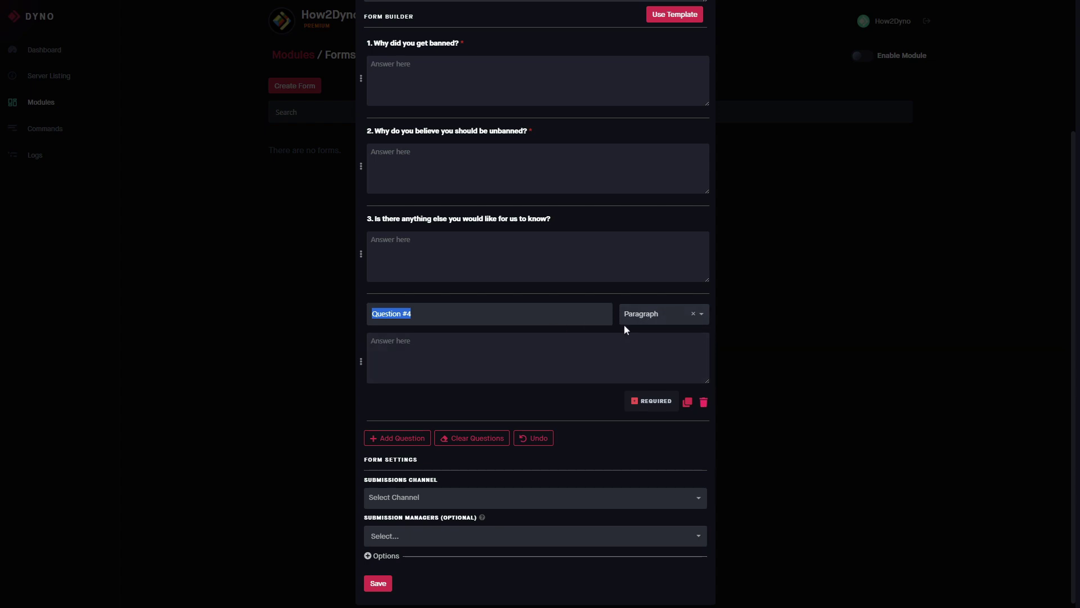
{"action": "left_click", "coordinate": [555, 343]}
{"action": "left_click", "coordinate": [668, 322]}
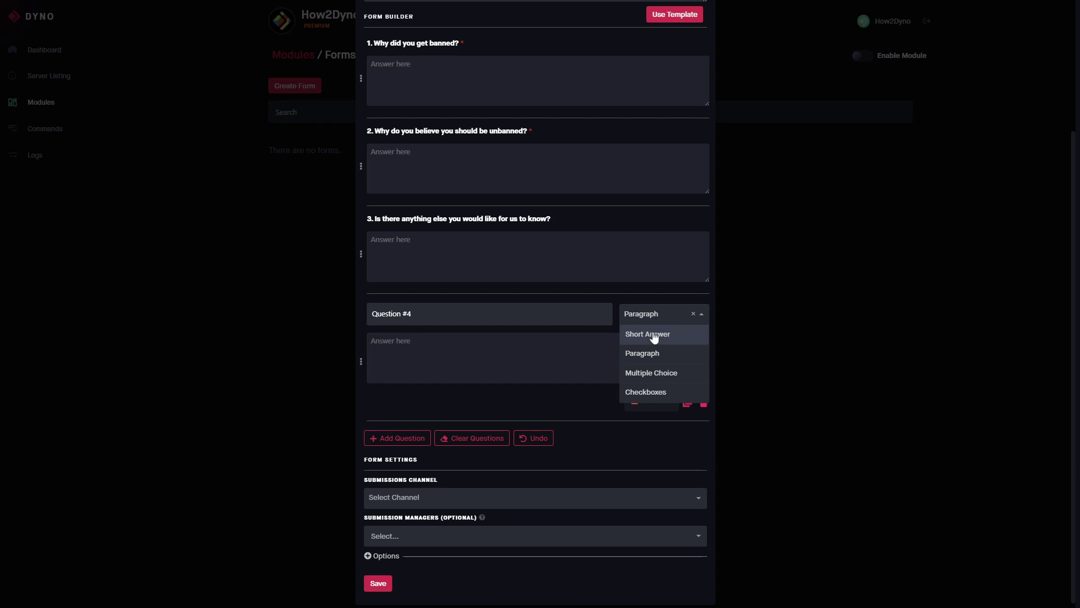
{"action": "left_click", "coordinate": [652, 334]}
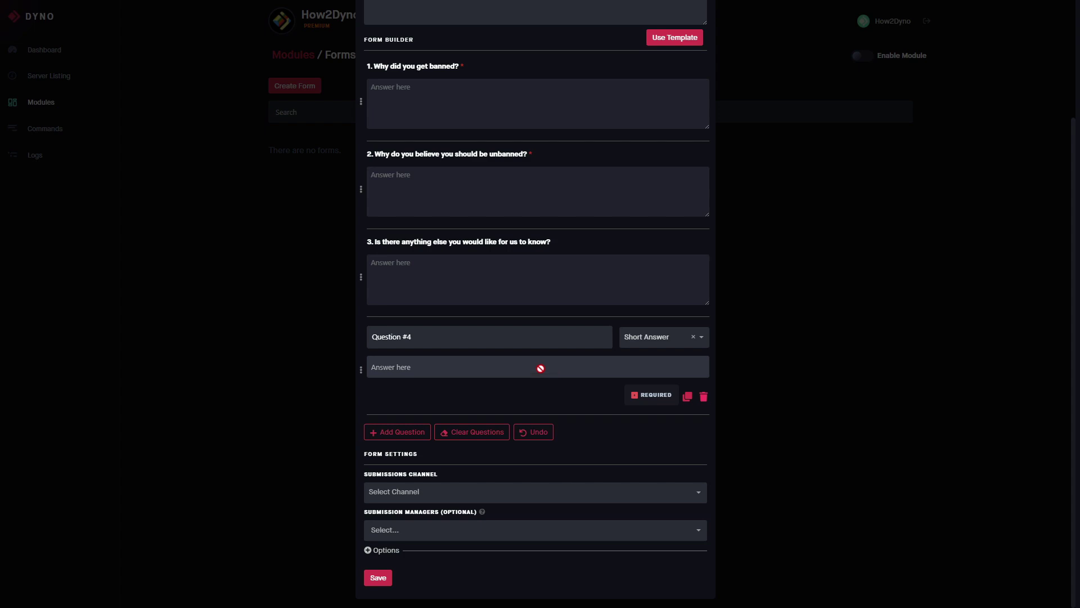
Make question 4 a required Checkboxes question.
{"action": "left_click", "coordinate": [642, 338]}
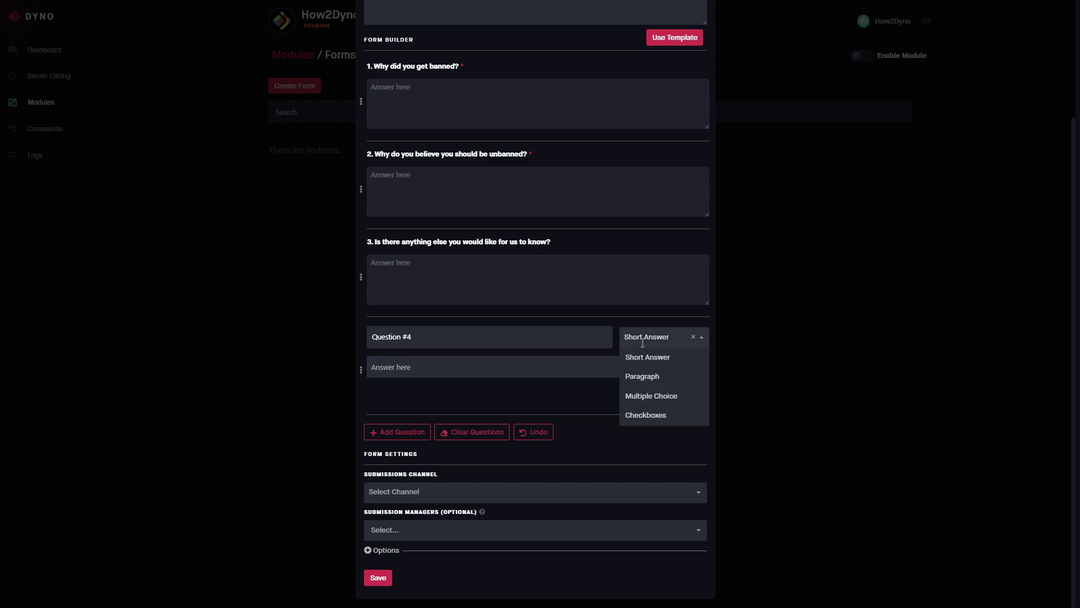
{"action": "left_click", "coordinate": [650, 397]}
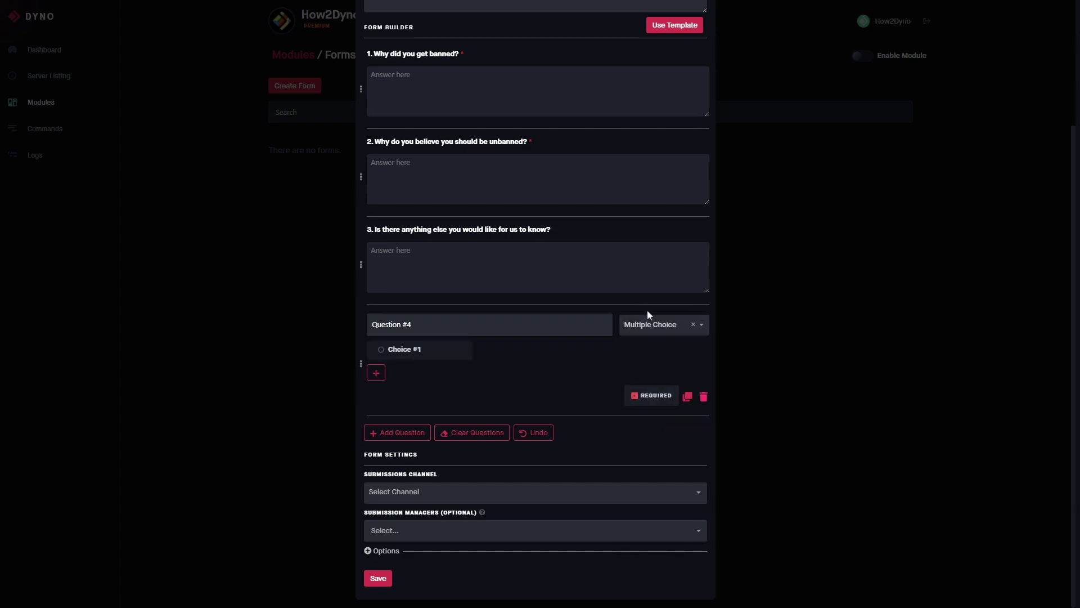
{"action": "left_click", "coordinate": [648, 320]}
{"action": "left_click", "coordinate": [641, 400]}
{"action": "left_click", "coordinate": [642, 401]}
{"action": "left_click", "coordinate": [642, 404]}
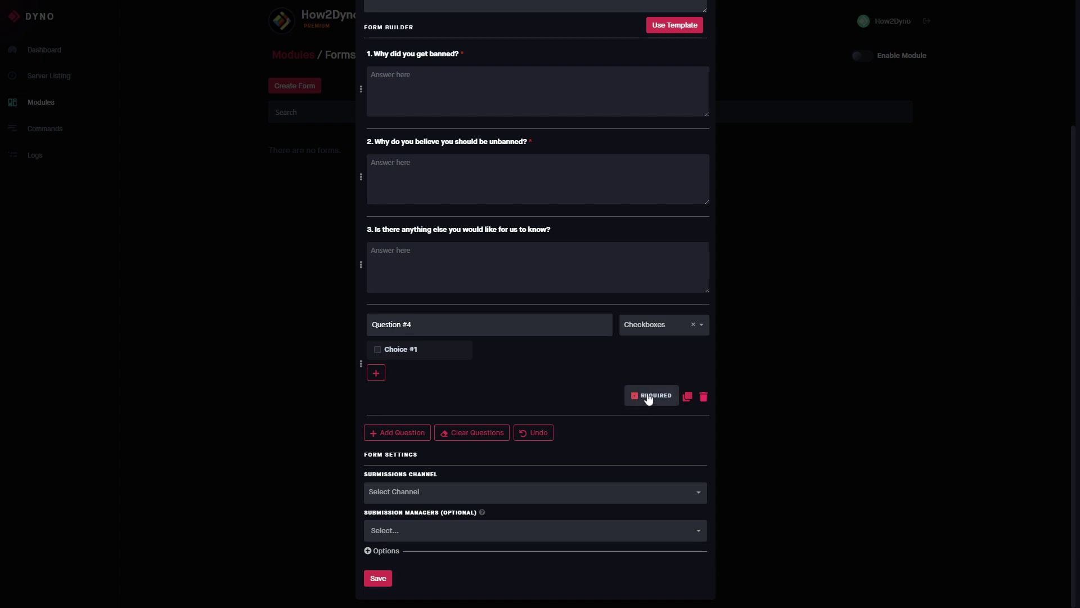
Duplicate question 4 and delete the copy, then clear all questions and undo the clear.
{"action": "left_click", "coordinate": [688, 396]}
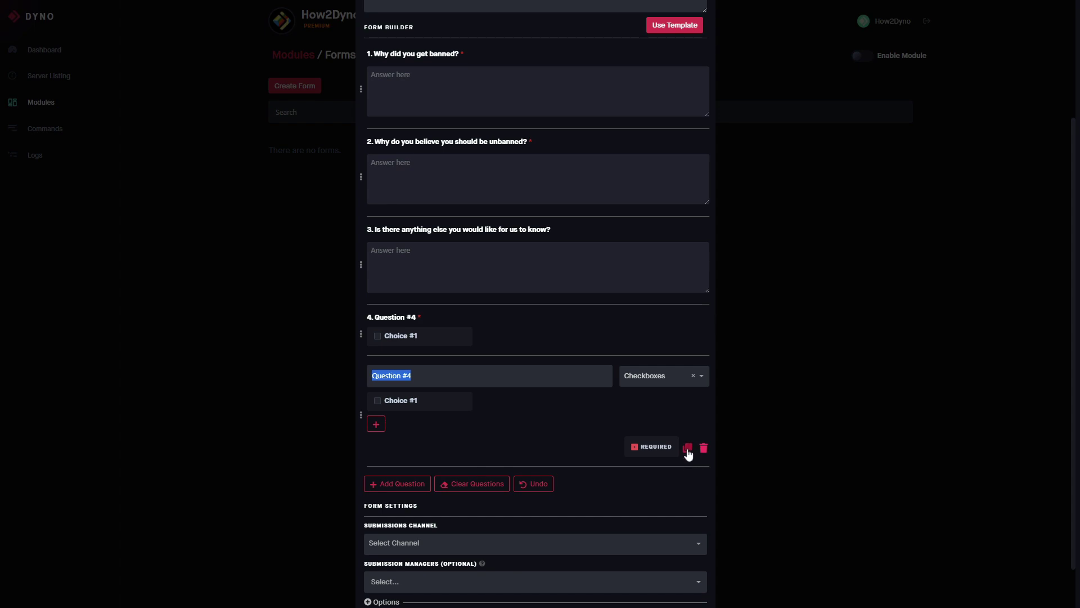
{"action": "left_click", "coordinate": [704, 448]}
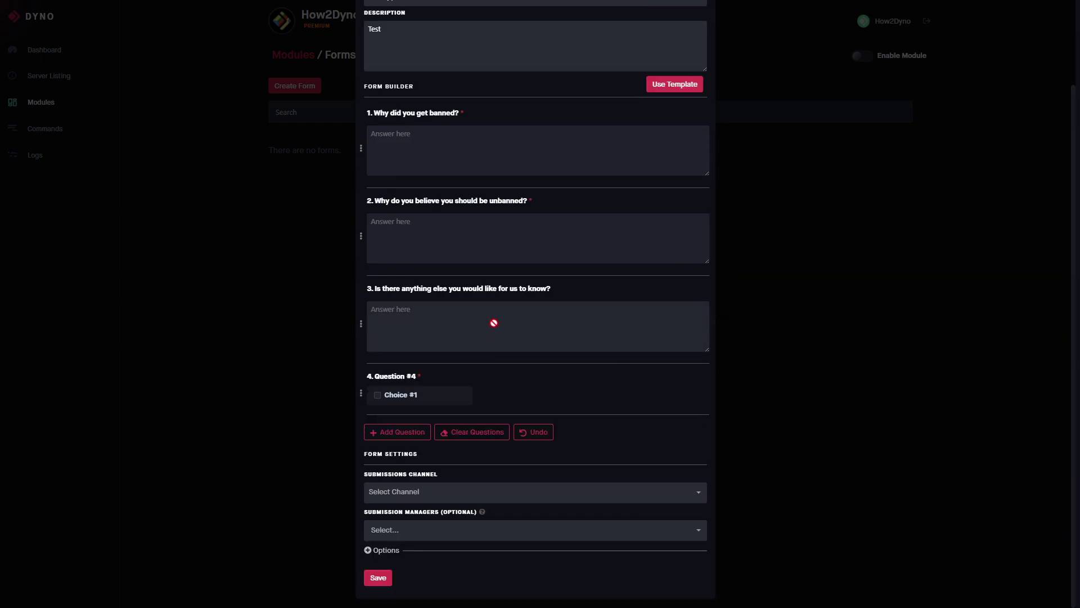
{"action": "left_click", "coordinate": [480, 433]}
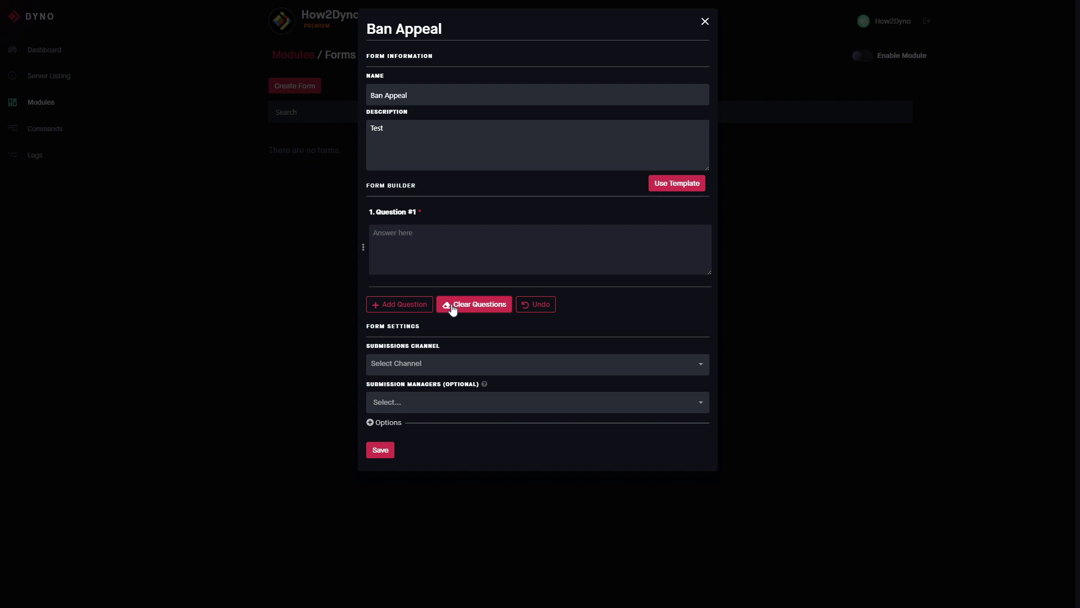
{"action": "left_click", "coordinate": [543, 307]}
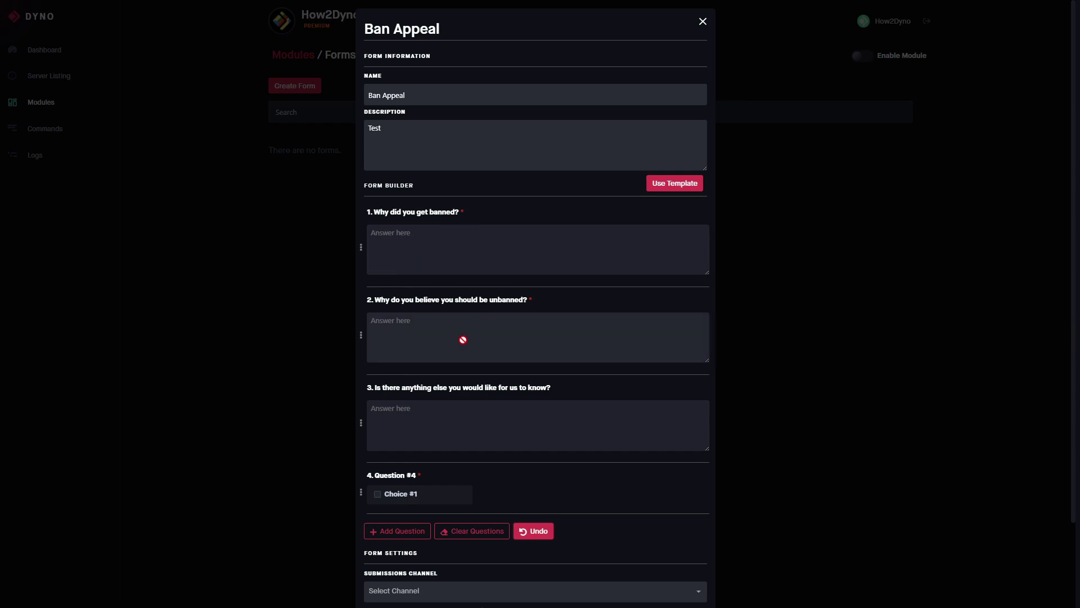
Send Ban Appeal submissions to the logs channel with Example Mod as submission manager.
{"action": "scroll", "coordinate": [511, 488], "scroll_direction": "down", "scroll_amount": 2}
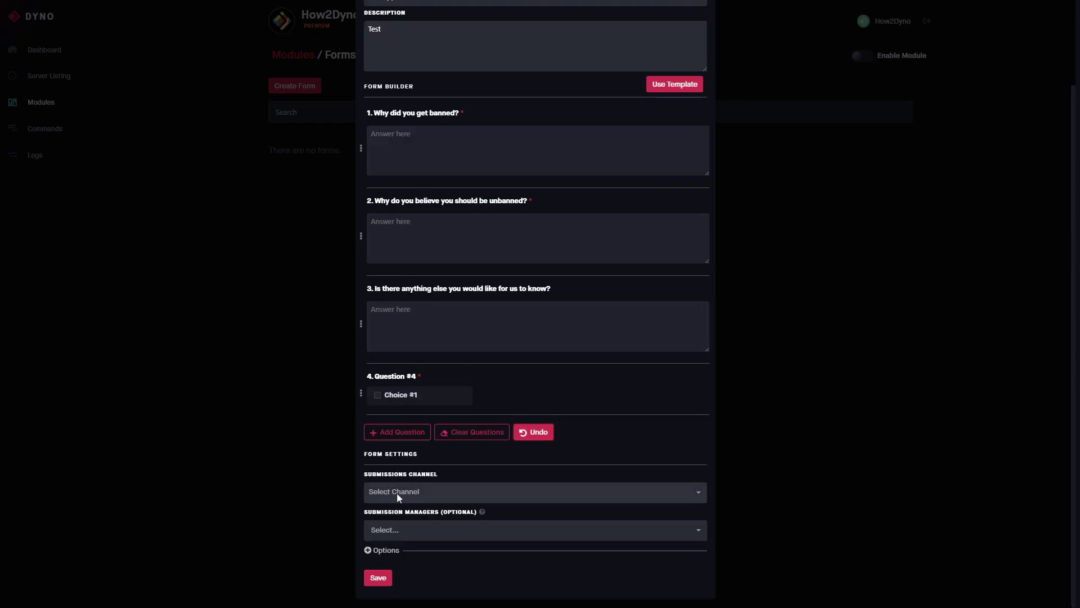
{"action": "left_click", "coordinate": [441, 491]}
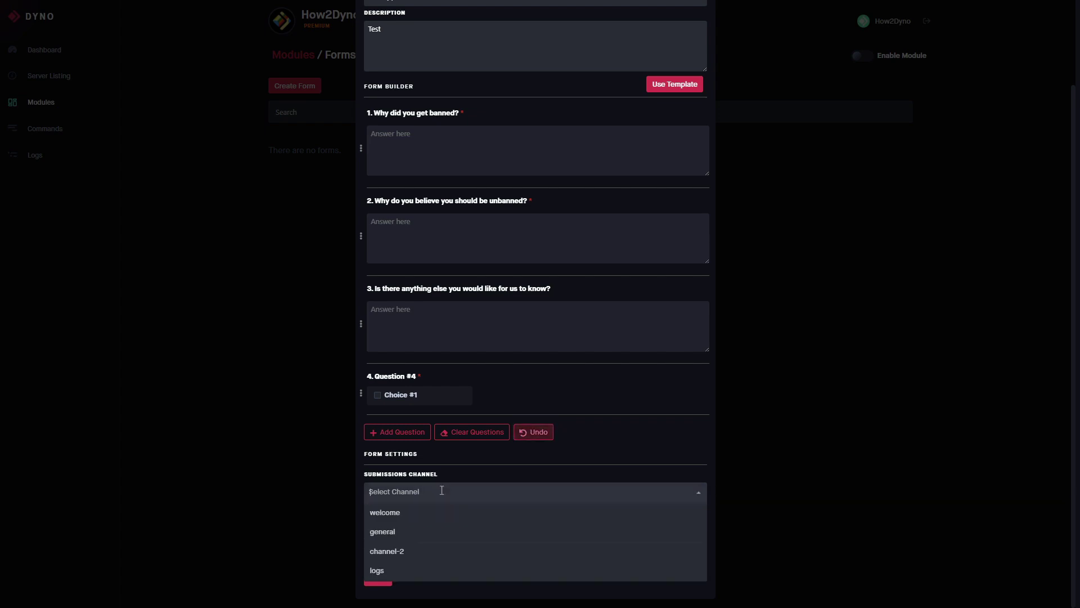
{"action": "left_click", "coordinate": [413, 572]}
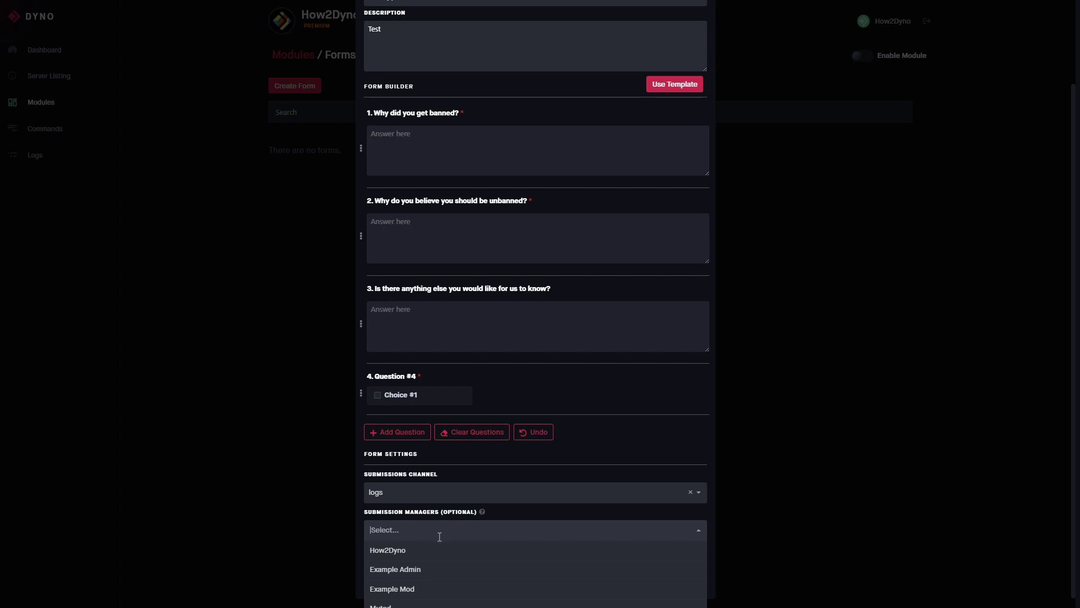
{"action": "key", "text": "Down"}
{"action": "key", "text": "Down"}
{"action": "key", "text": "Return"}
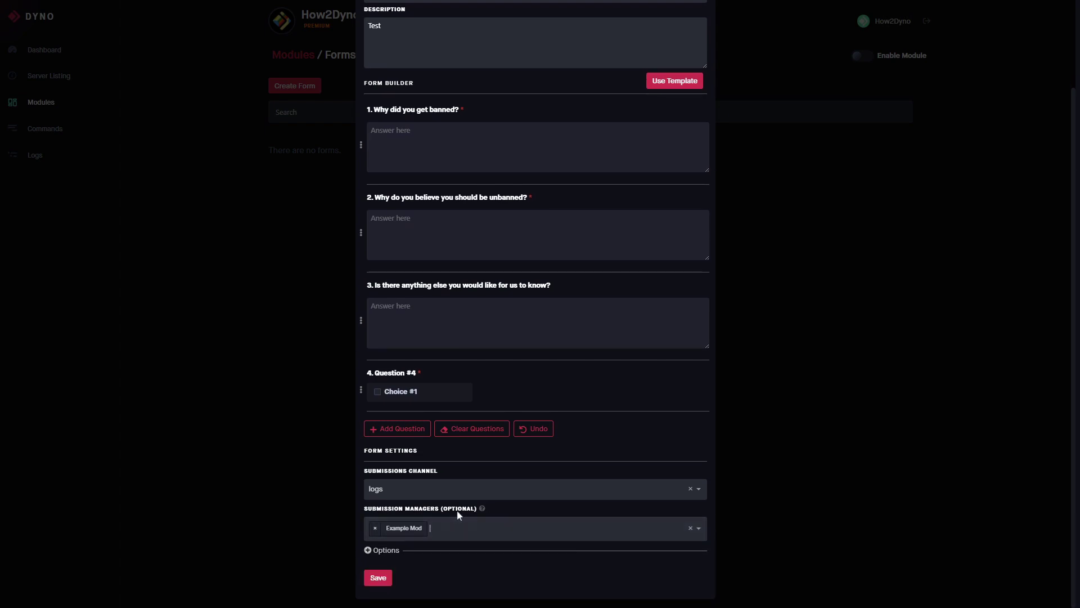
In the form's extra options, keep the form restricted to Banned Users Only.
{"action": "left_click", "coordinate": [386, 550]}
{"action": "scroll", "coordinate": [470, 517], "scroll_direction": "down", "scroll_amount": 2}
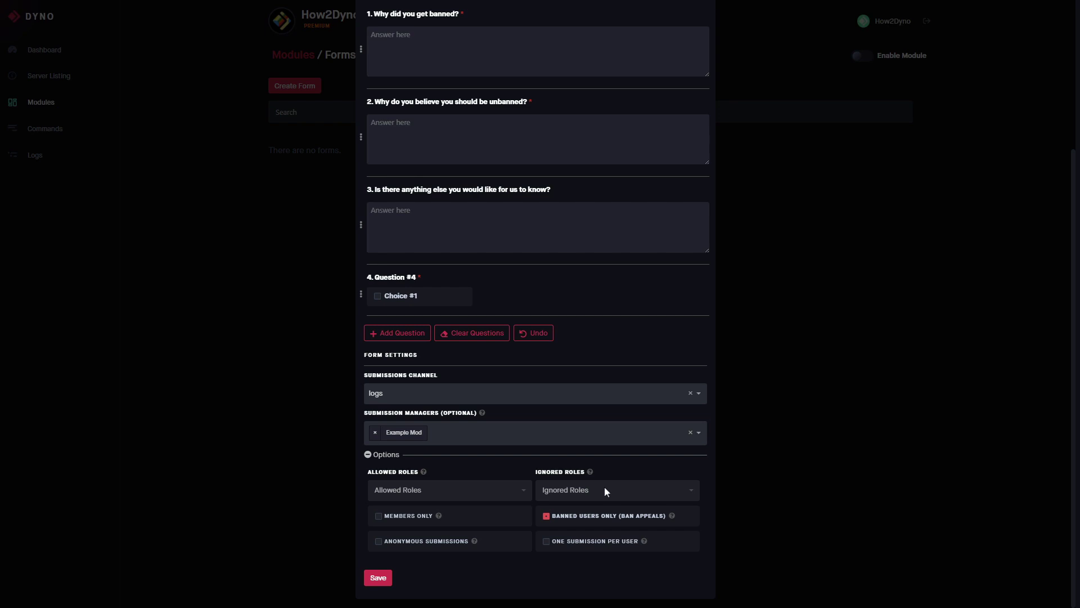
{"action": "left_click", "coordinate": [404, 521]}
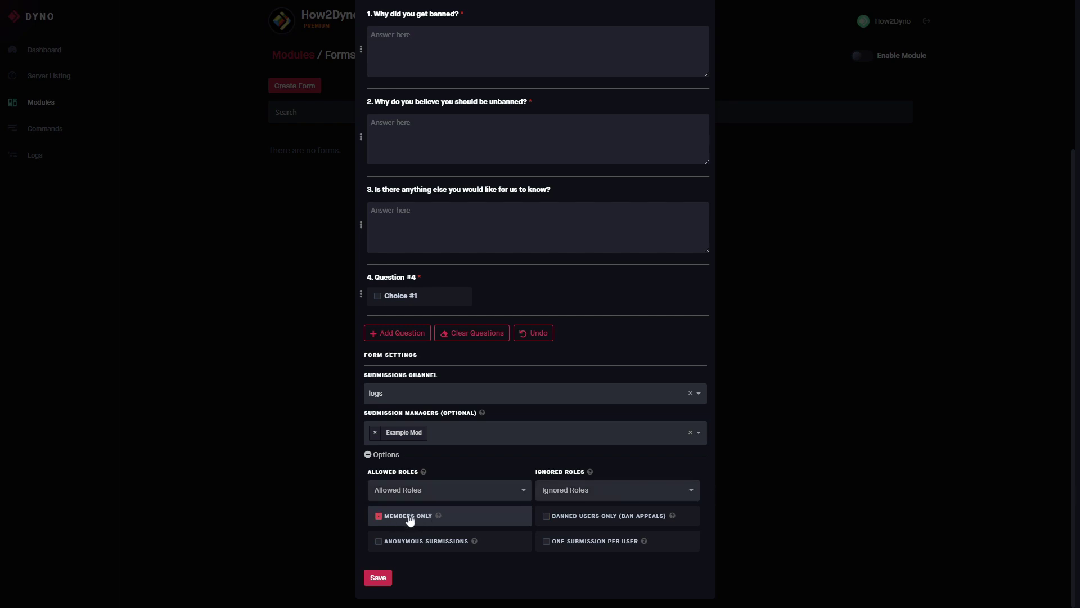
{"action": "left_click", "coordinate": [408, 518]}
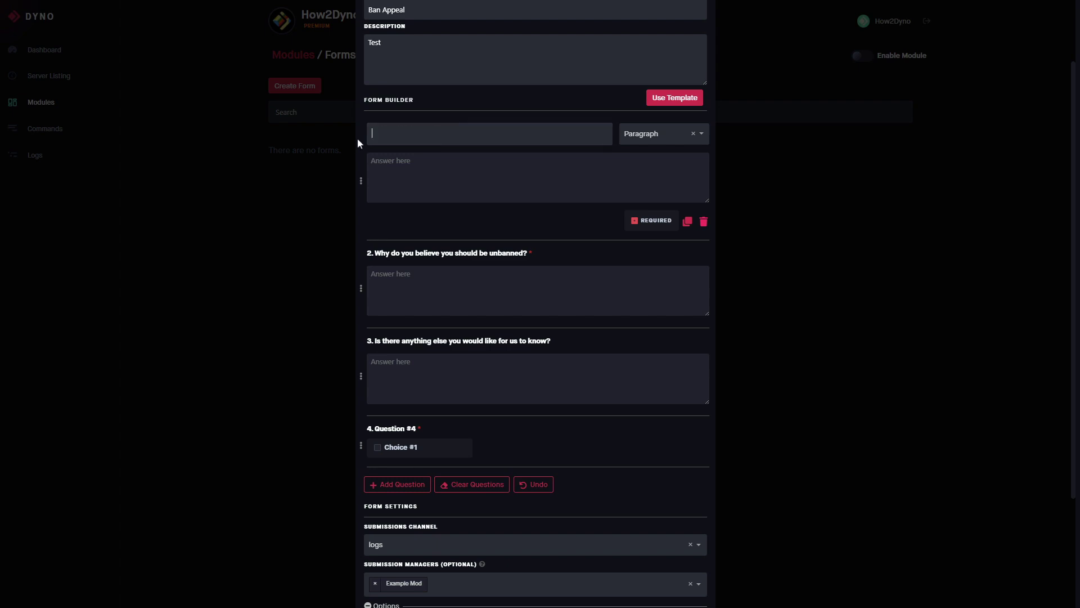
Save the Ban Appeal form, then reopen it to copy its shareable link.
{"action": "scroll", "coordinate": [442, 241], "scroll_direction": "up", "scroll_amount": 2}
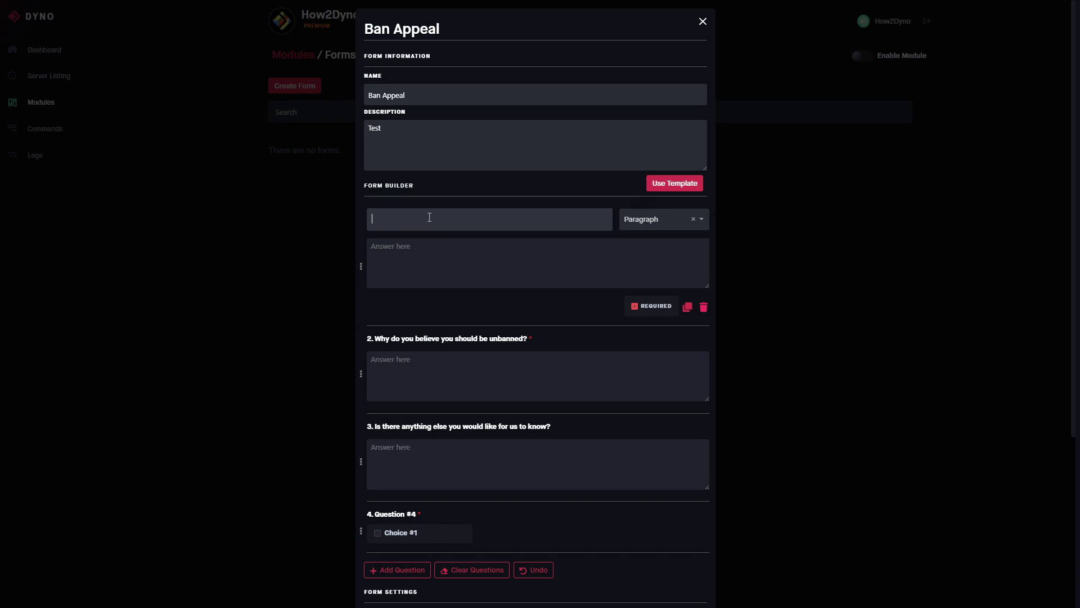
{"action": "left_click", "coordinate": [537, 570]}
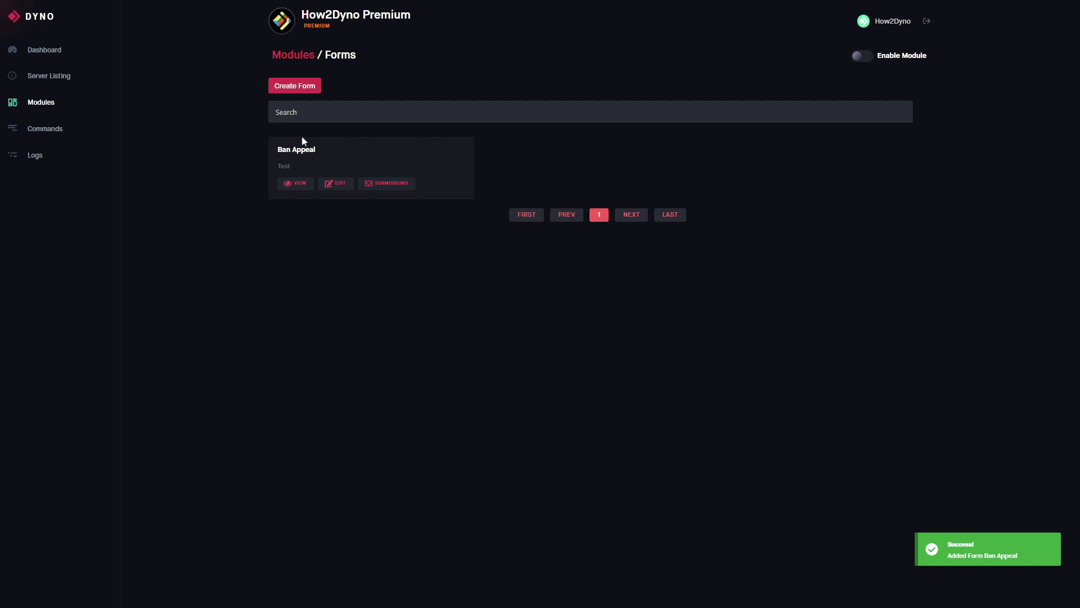
{"action": "left_click", "coordinate": [338, 189]}
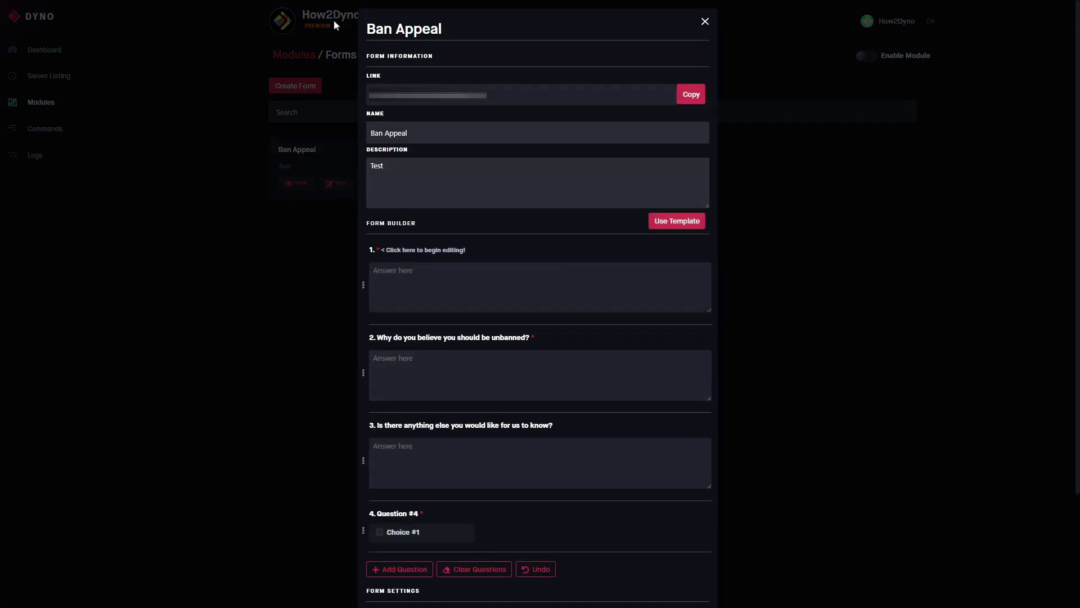
{"action": "left_click", "coordinate": [695, 96]}
{"action": "left_click", "coordinate": [706, 22]}
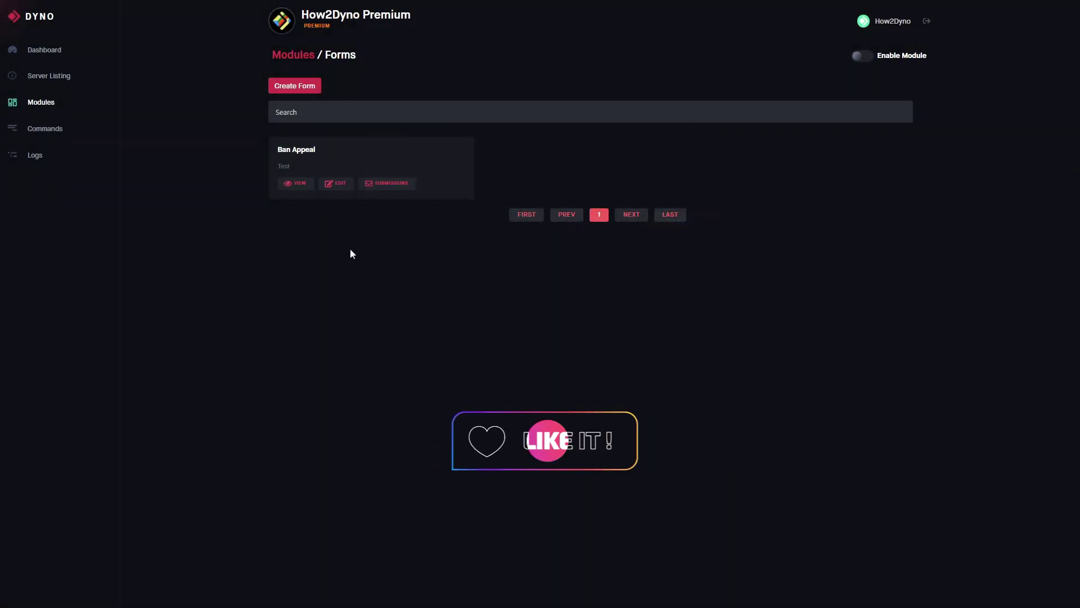
Check the empty Ban Appeal submissions list, glancing at the Sort by choices, then close it.
{"action": "left_click", "coordinate": [396, 185]}
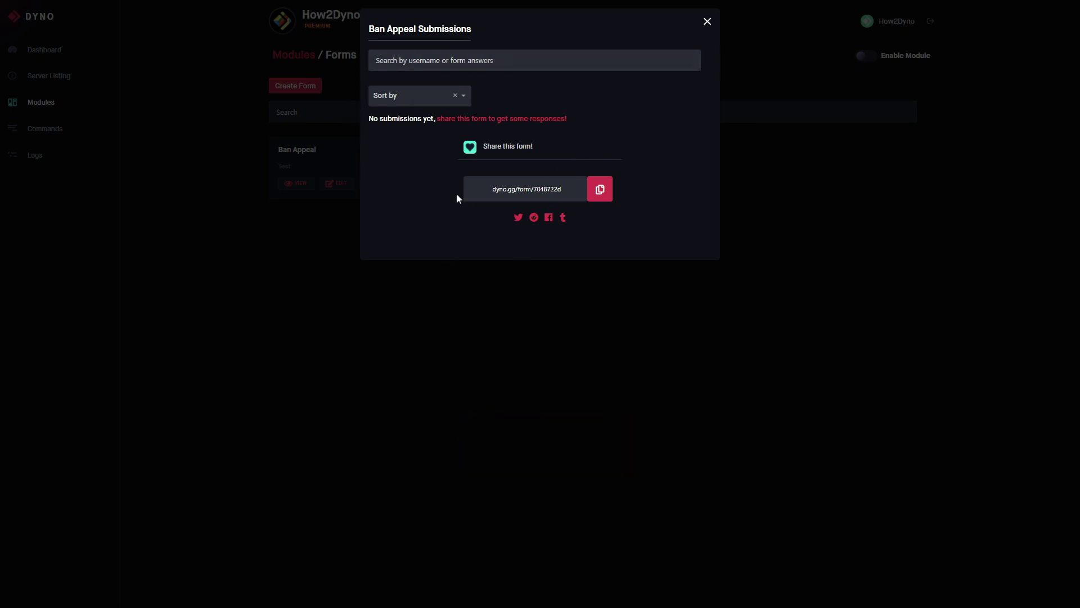
{"action": "left_click", "coordinate": [404, 97]}
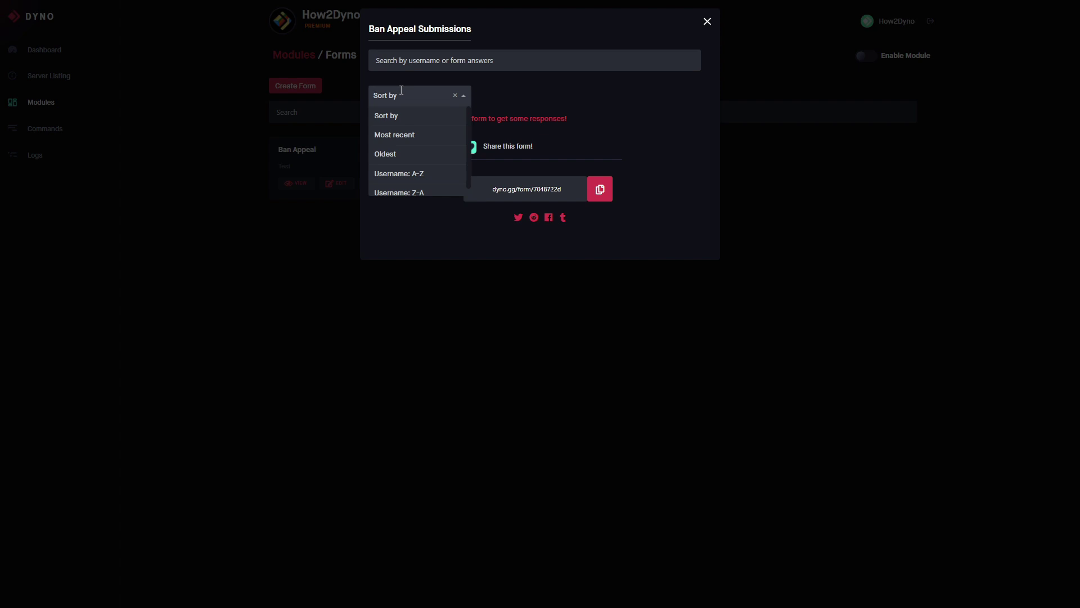
{"action": "scroll", "coordinate": [391, 164], "scroll_direction": "down", "scroll_amount": 1}
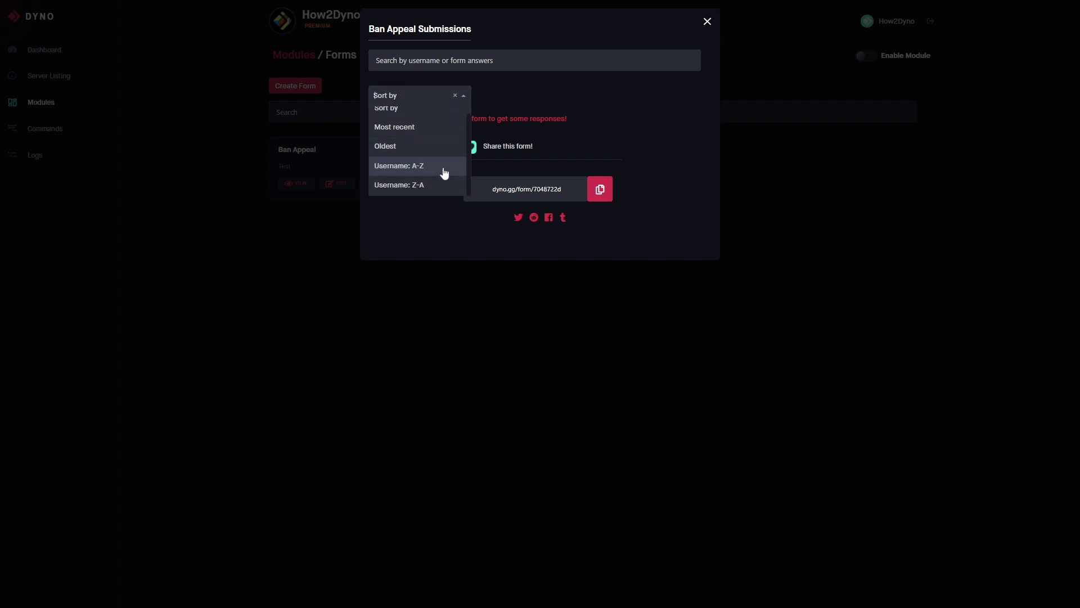
{"action": "left_click", "coordinate": [665, 177]}
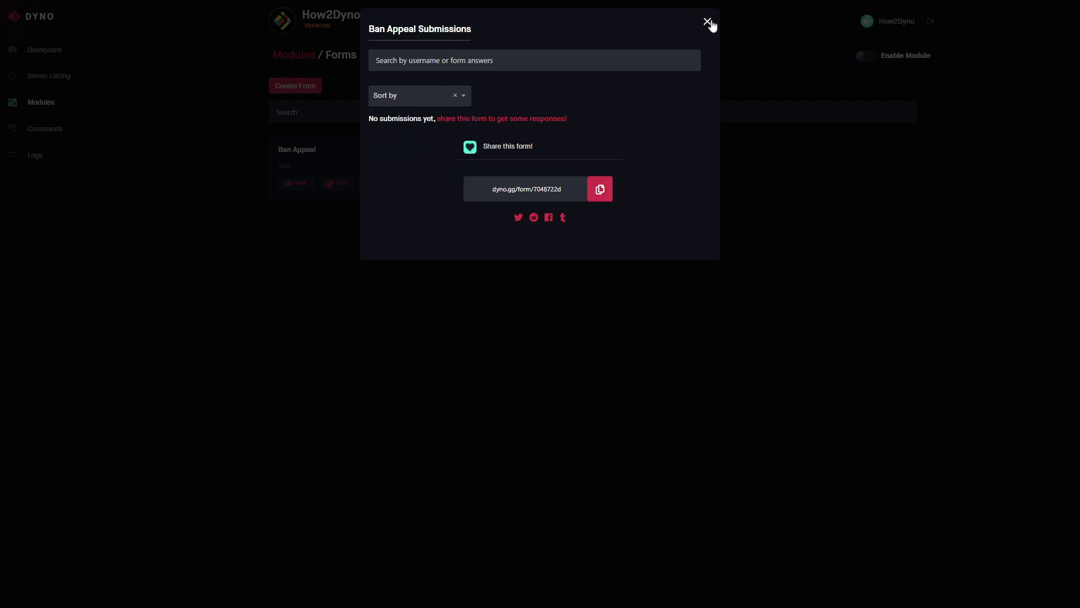
{"action": "left_click", "coordinate": [707, 20]}
Open the public Ban Appeal form, try submitting it, then view its submissions.
{"action": "left_click", "coordinate": [296, 183]}
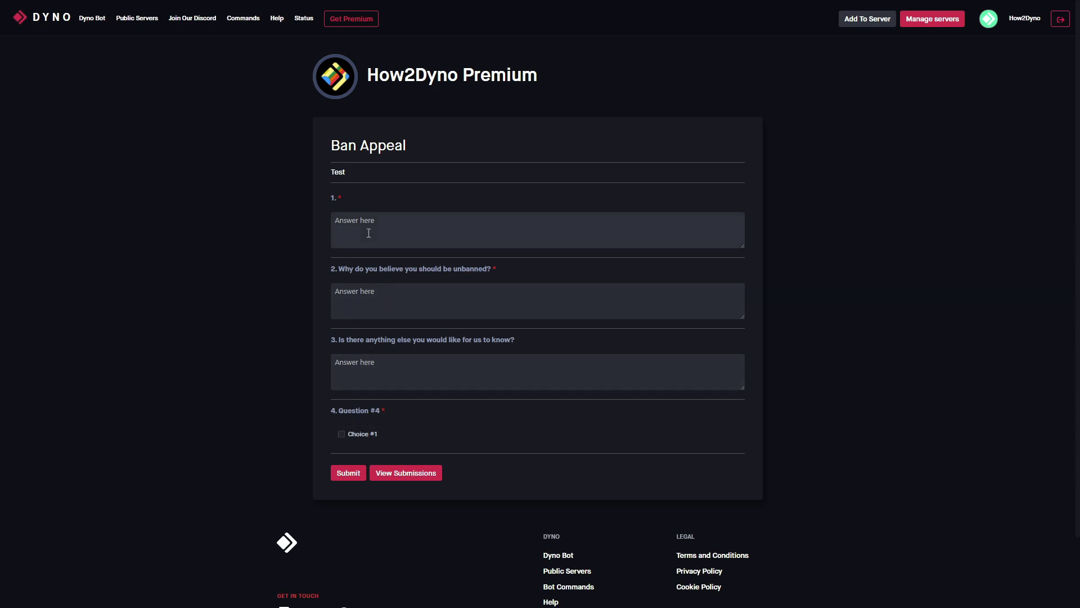
{"action": "left_click", "coordinate": [345, 475]}
{"action": "left_click", "coordinate": [398, 478]}
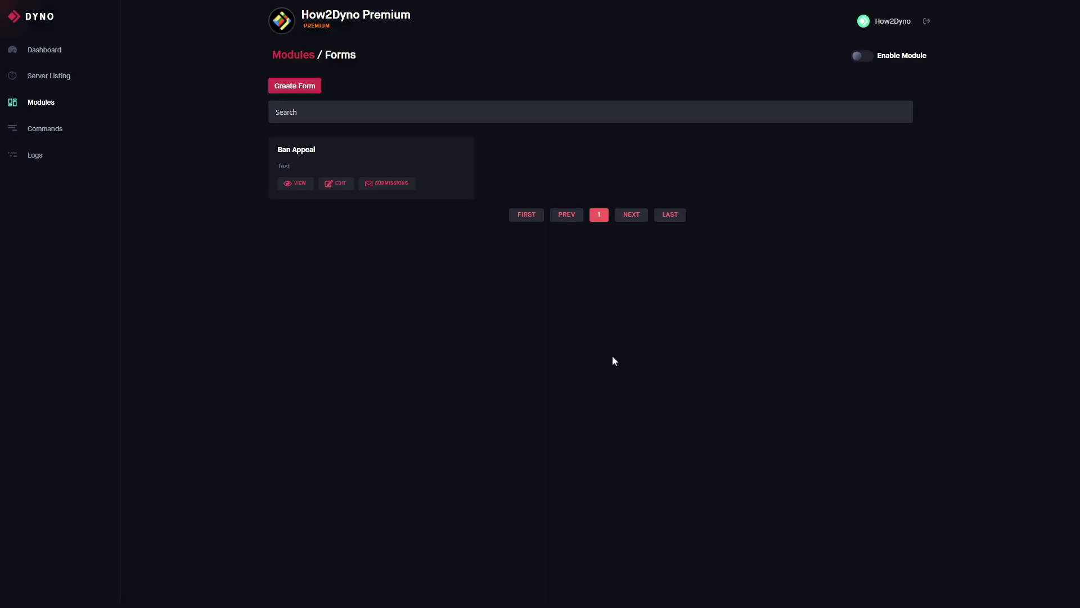
Create a new form named Test with the description Test.
{"action": "left_click", "coordinate": [311, 87]}
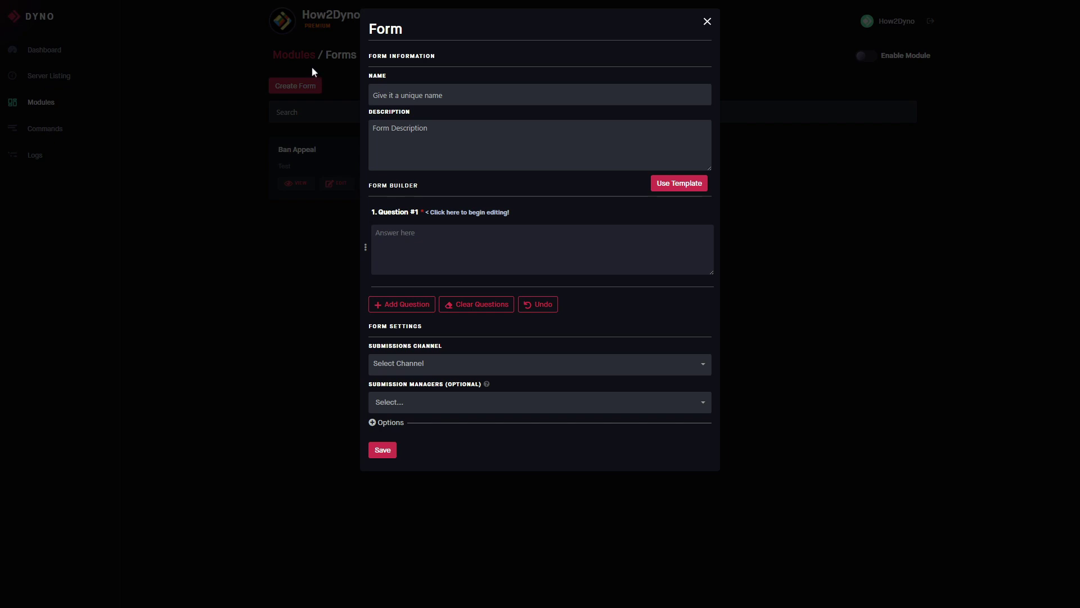
{"action": "left_click", "coordinate": [445, 95]}
{"action": "type", "text": "Test"}
{"action": "left_click", "coordinate": [442, 133]}
{"action": "type", "text": "Test"}
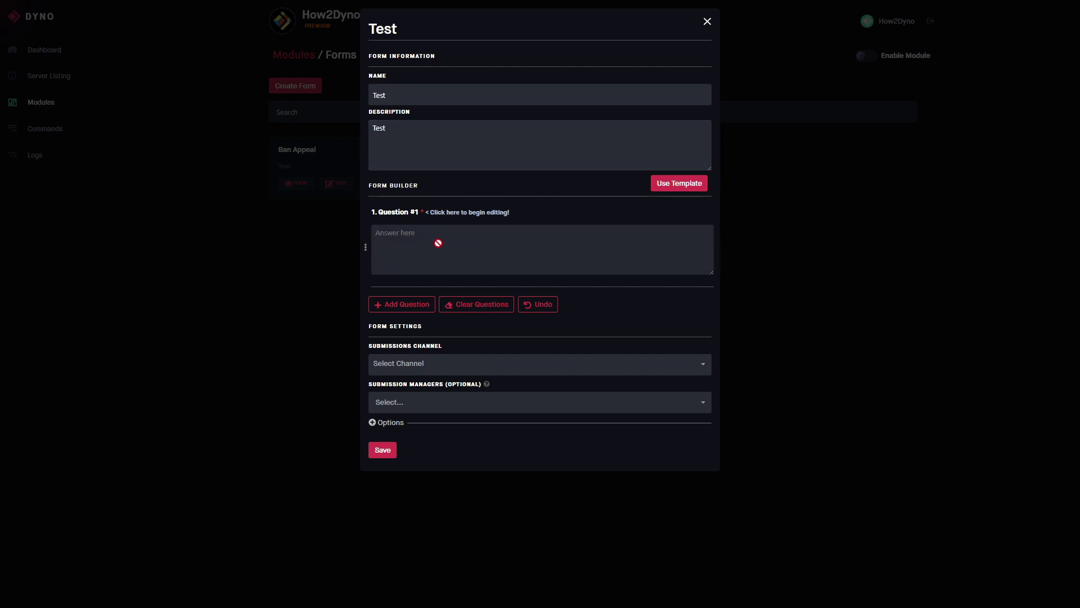
Give the first question the answers Yes and No, discarding a trial Maybe choice.
{"action": "left_click", "coordinate": [441, 213]}
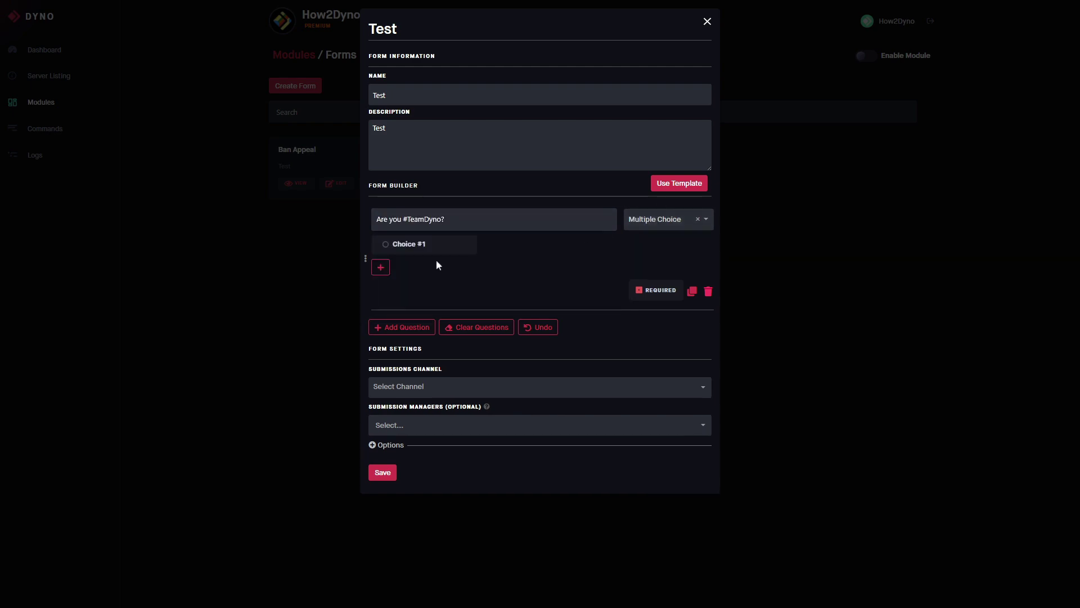
{"action": "left_click", "coordinate": [416, 244]}
{"action": "key", "text": "BackSpace"}
{"action": "type", "text": "Yes"}
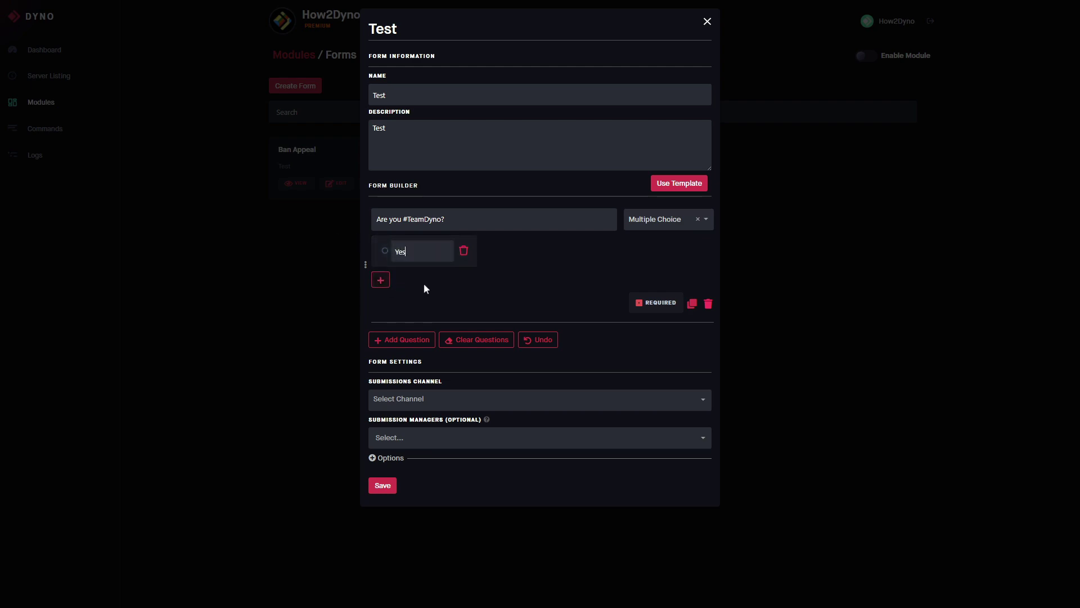
{"action": "left_click", "coordinate": [381, 281]}
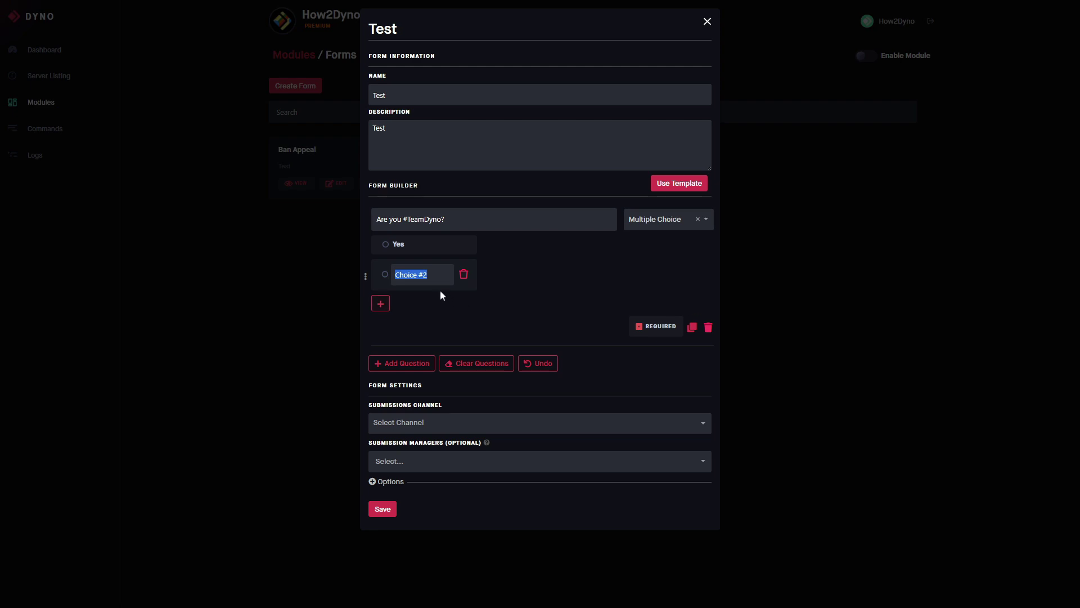
{"action": "type", "text": "No"}
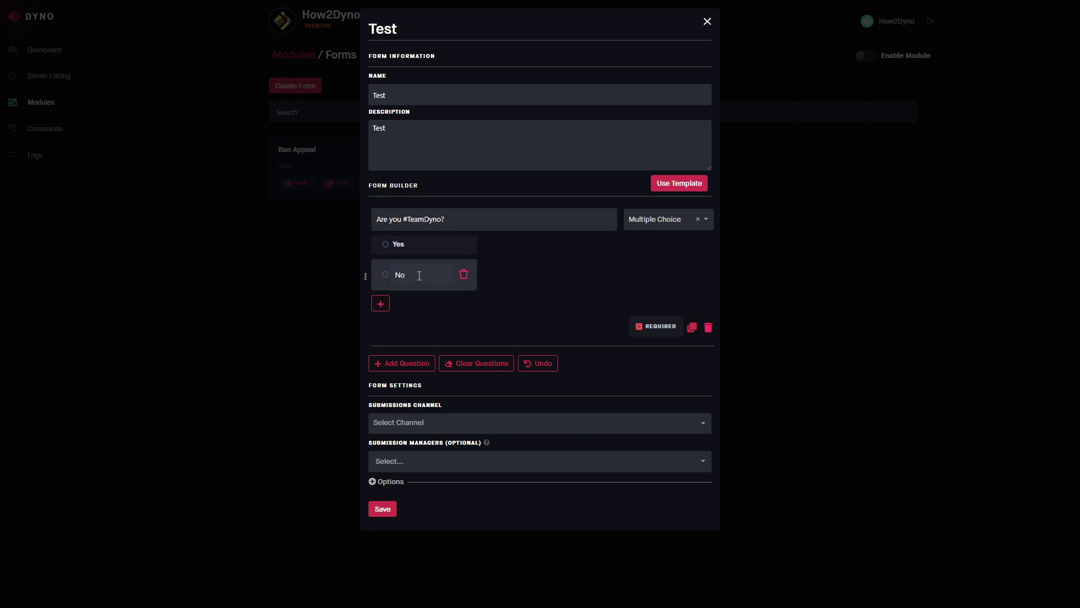
{"action": "left_click", "coordinate": [381, 304]}
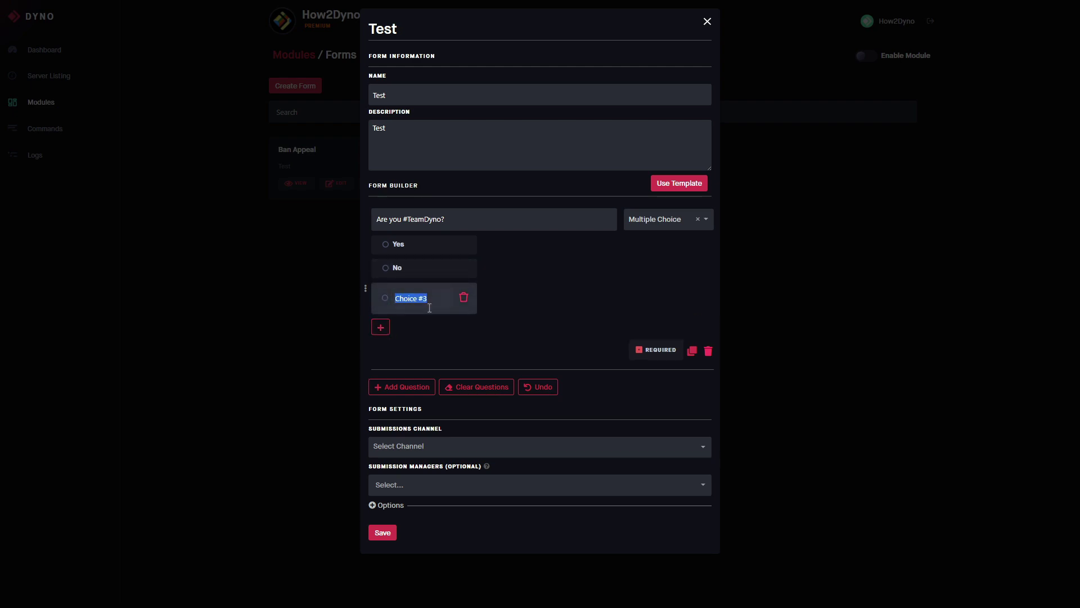
{"action": "key", "text": "BackSpace"}
{"action": "type", "text": "Mayeb"}
{"action": "key", "text": "BackSpace"}
{"action": "key", "text": "BackSpace"}
{"action": "type", "text": "be"}
{"action": "left_click", "coordinate": [465, 298]}
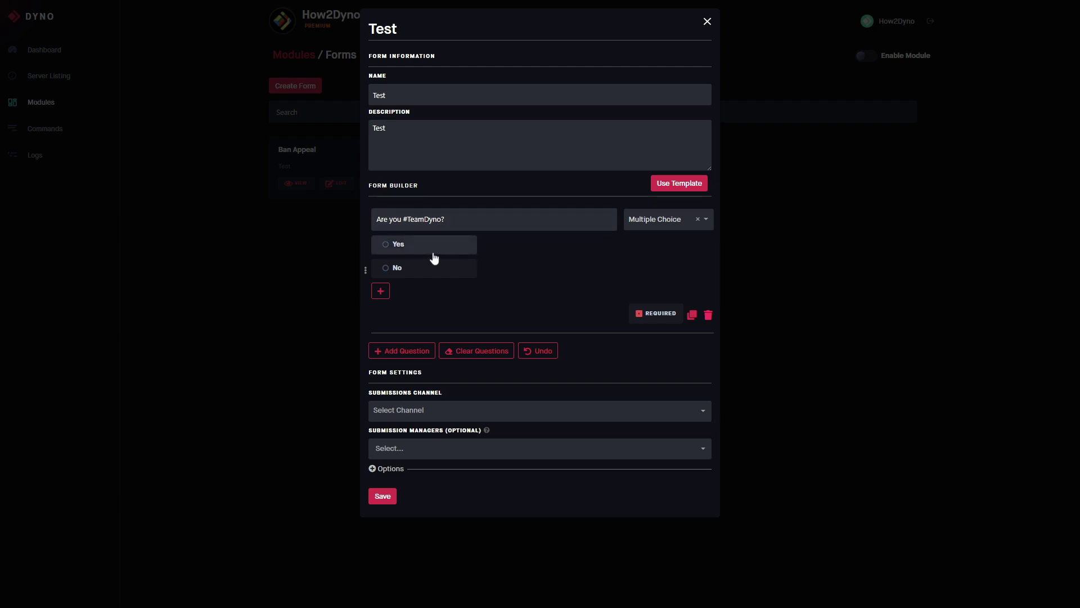
Make 'Are you #TeamDyno?' required and duplicate it below as 'Are you sure you're #TeamDyno?'.
{"action": "left_click", "coordinate": [647, 315]}
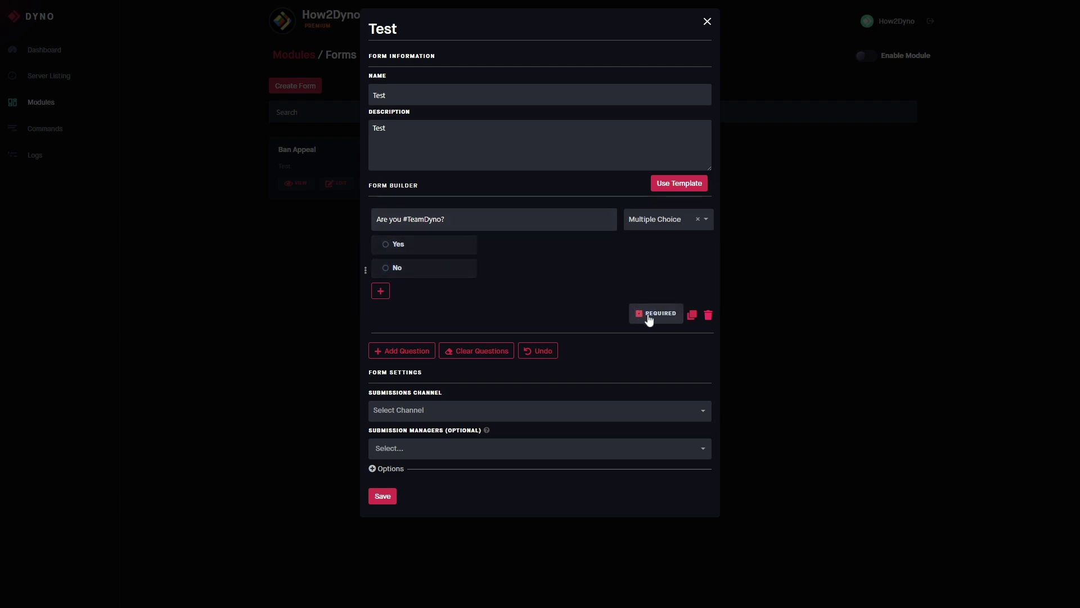
{"action": "left_click", "coordinate": [693, 316]}
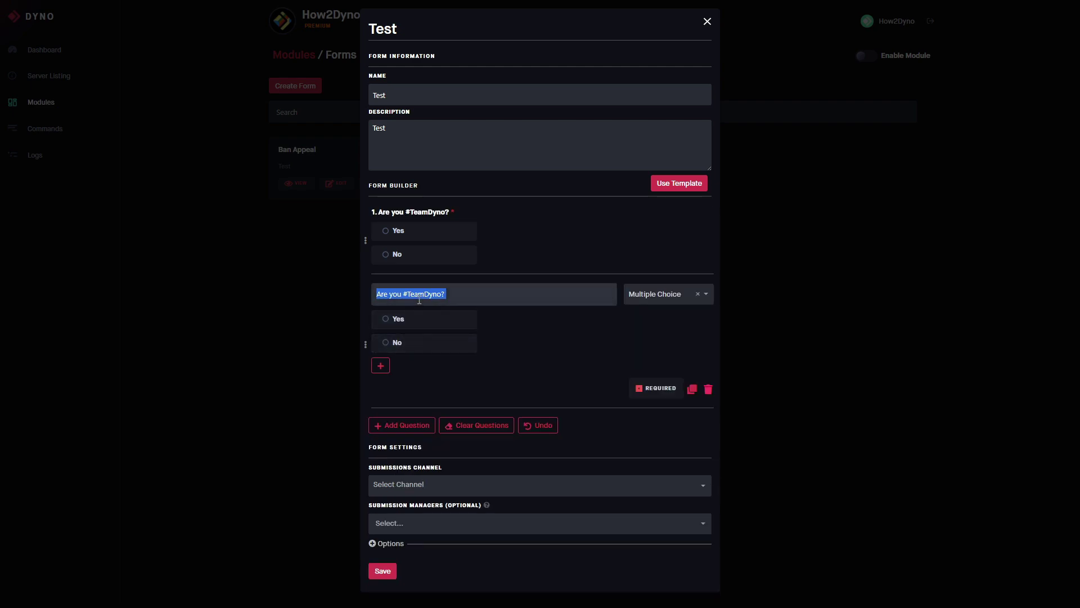
{"action": "left_click", "coordinate": [451, 295]}
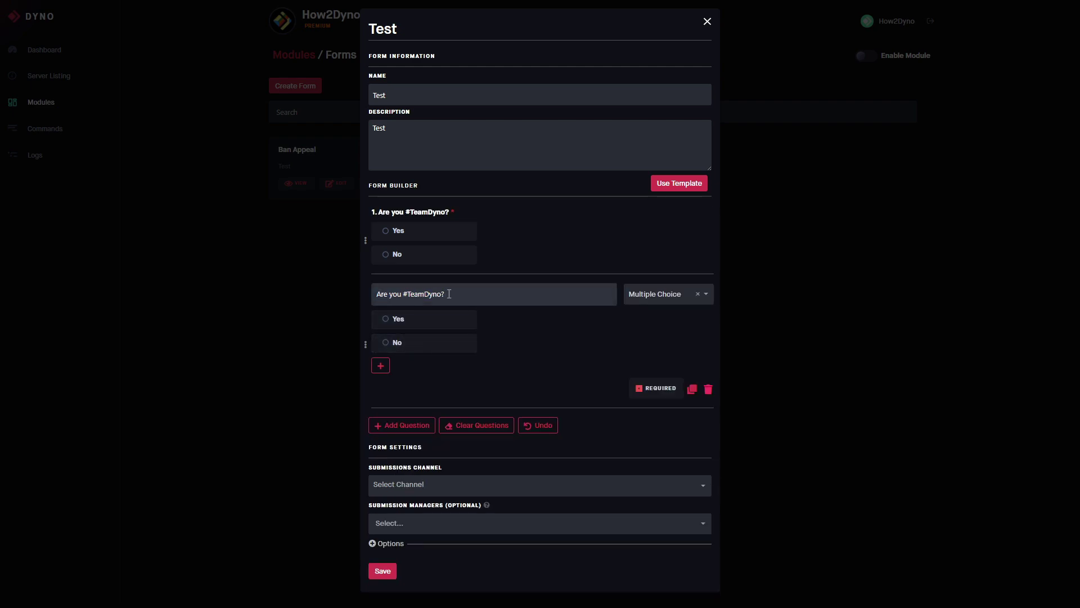
{"action": "left_click", "coordinate": [402, 298]}
{"action": "type", "text": "sure you're"}
{"action": "key", "text": "BackSpace"}
{"action": "left_click_drag", "start_coordinate": [366, 347], "coordinate": [366, 270]}
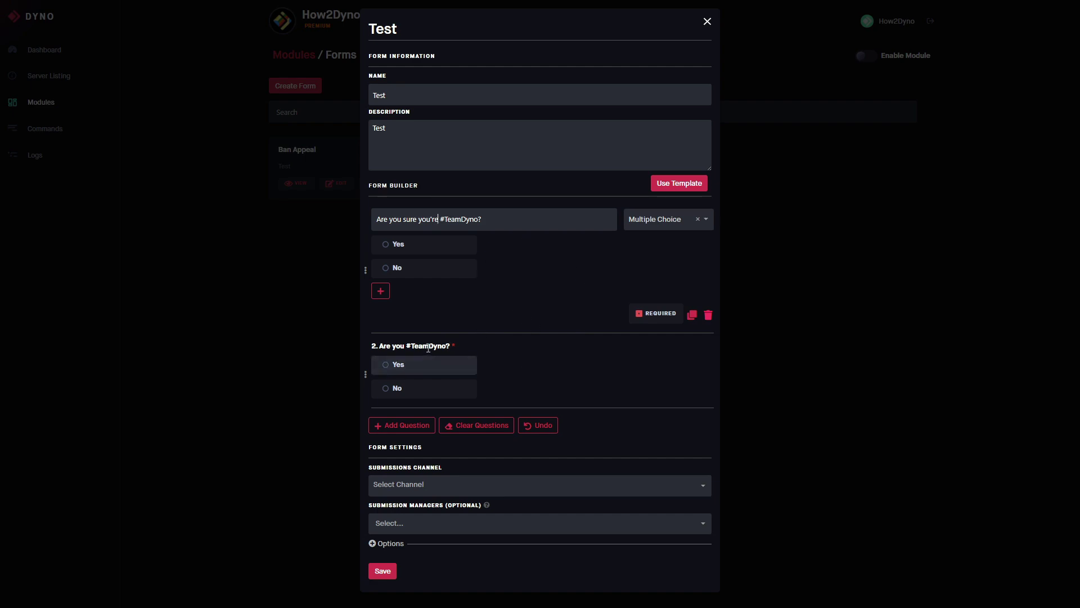
{"action": "left_click_drag", "start_coordinate": [362, 269], "coordinate": [371, 342]}
Send submissions to the logs channel with Example Mod as submission manager.
{"action": "left_click", "coordinate": [410, 482]}
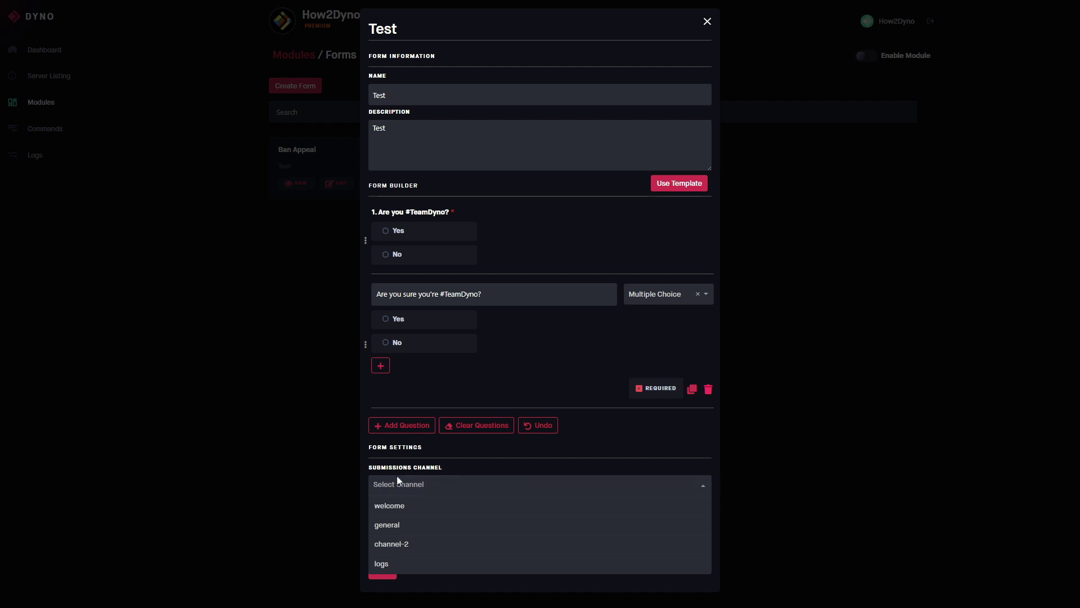
{"action": "left_click", "coordinate": [394, 562]}
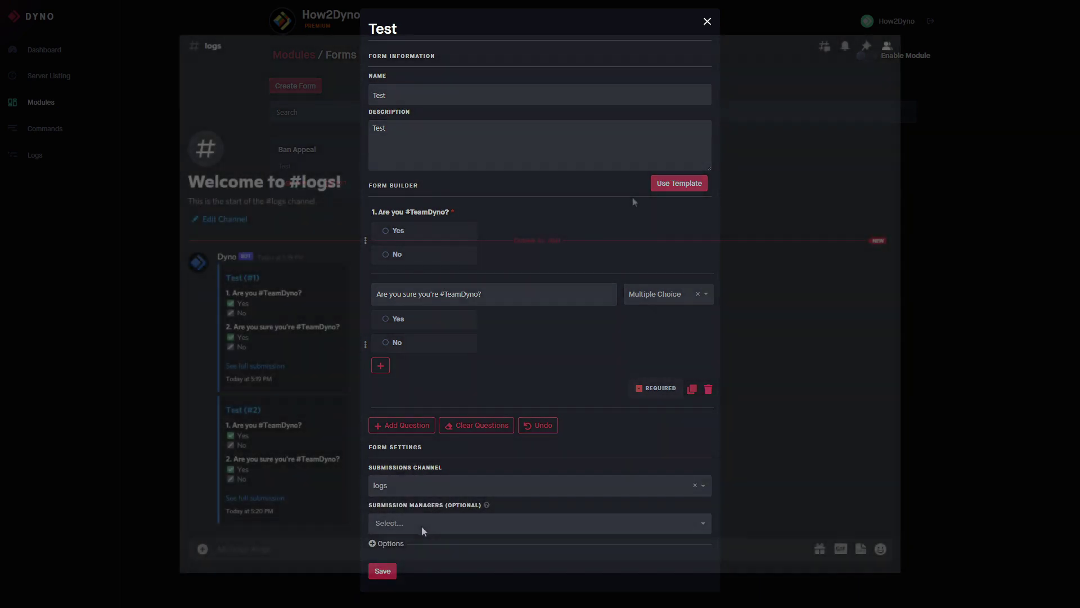
{"action": "left_click", "coordinate": [424, 530]}
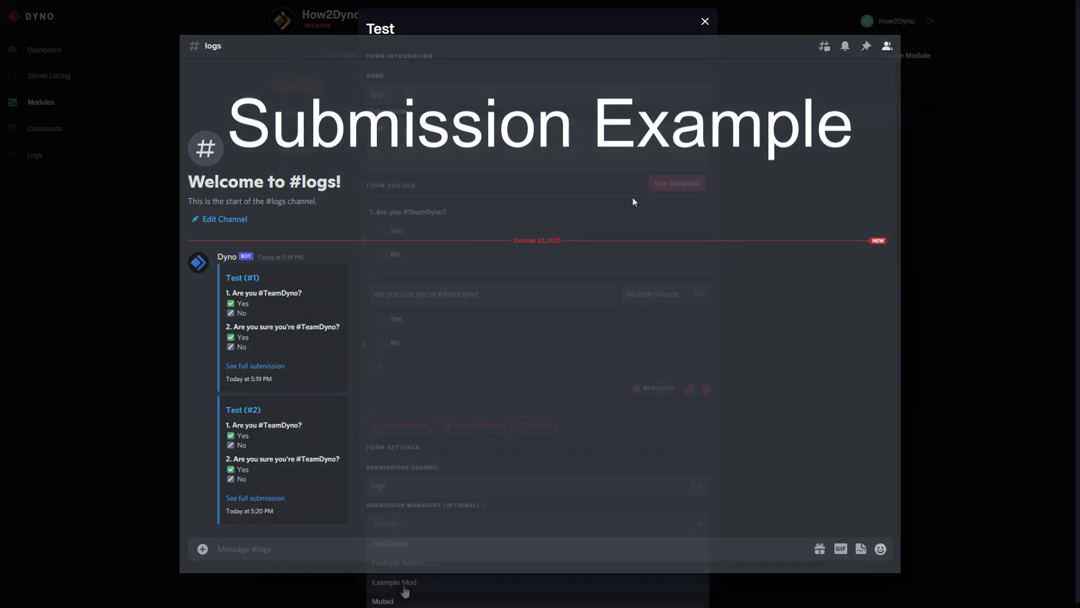
{"action": "left_click", "coordinate": [394, 582]}
{"action": "left_click", "coordinate": [456, 525]}
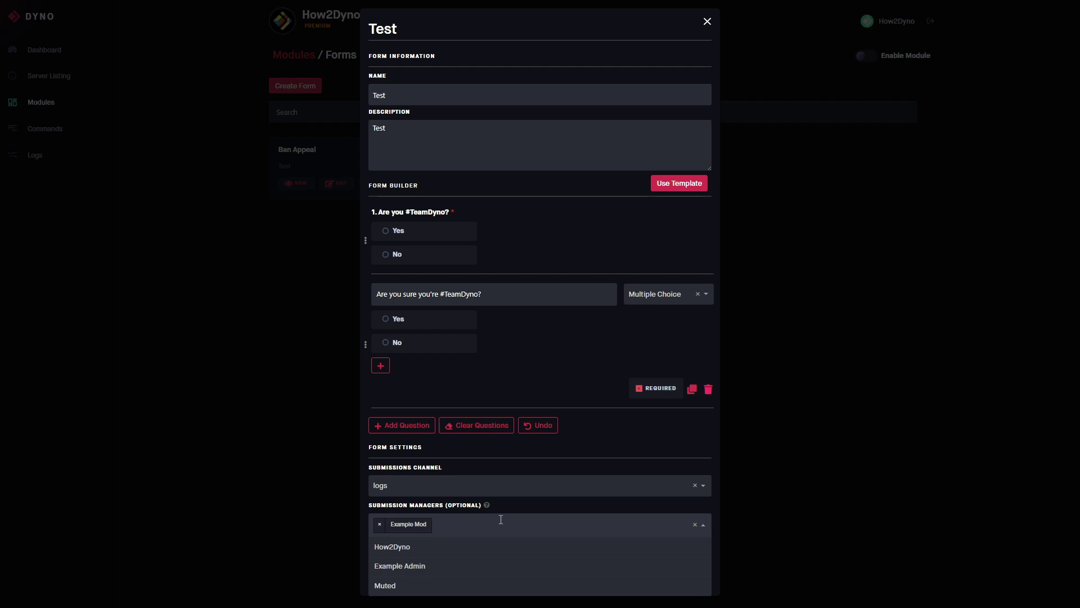
{"action": "left_click", "coordinate": [418, 526]}
Make the Test form members-only with anonymous submissions and save it.
{"action": "left_click", "coordinate": [372, 547]}
{"action": "scroll", "coordinate": [419, 472], "scroll_direction": "down", "scroll_amount": 2}
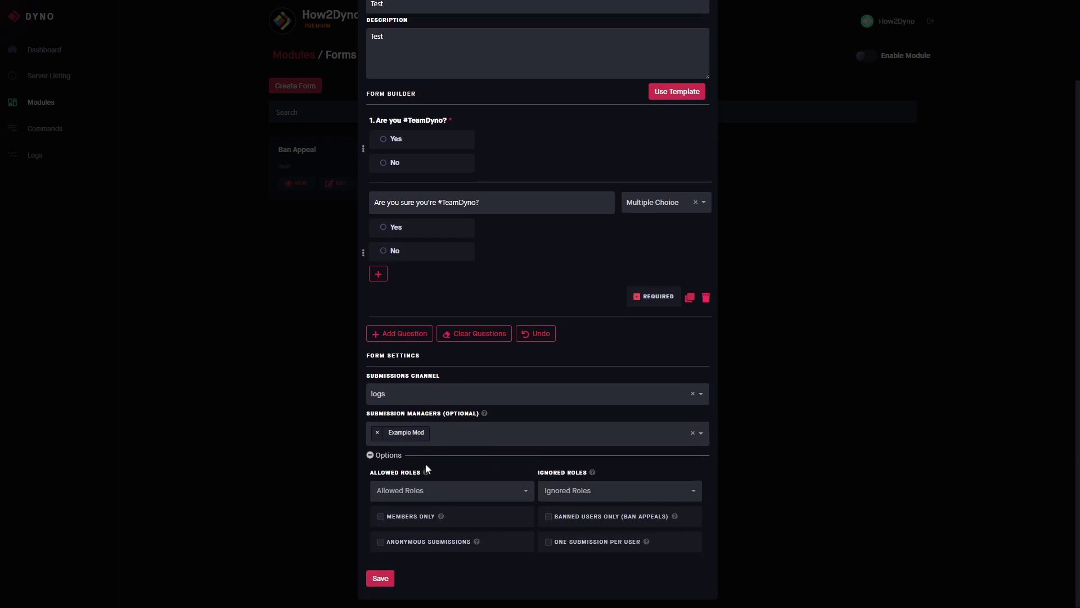
{"action": "left_click", "coordinate": [396, 517]}
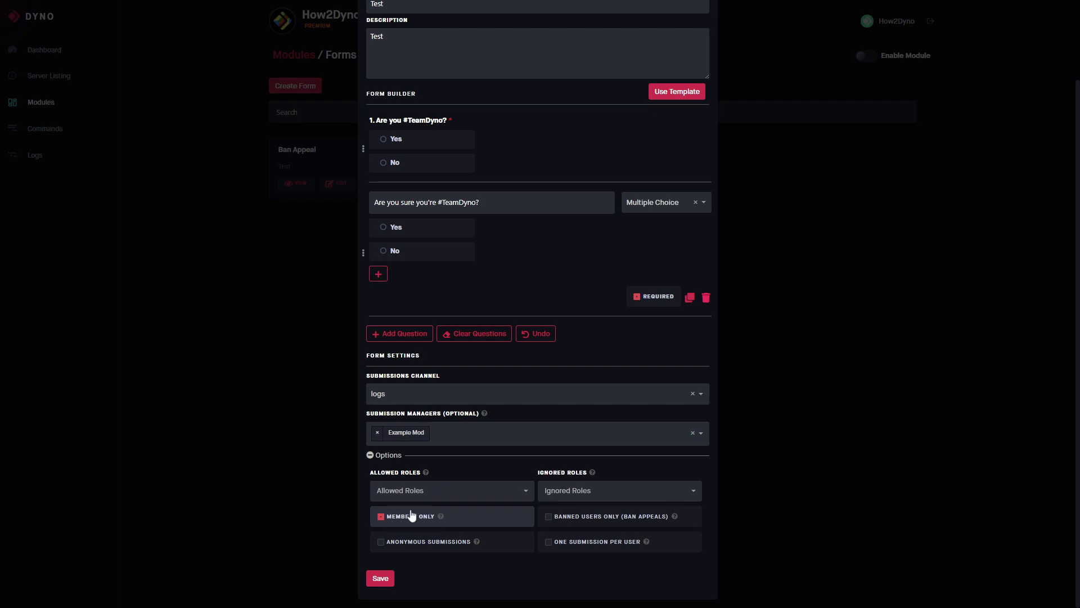
{"action": "left_click", "coordinate": [397, 545]}
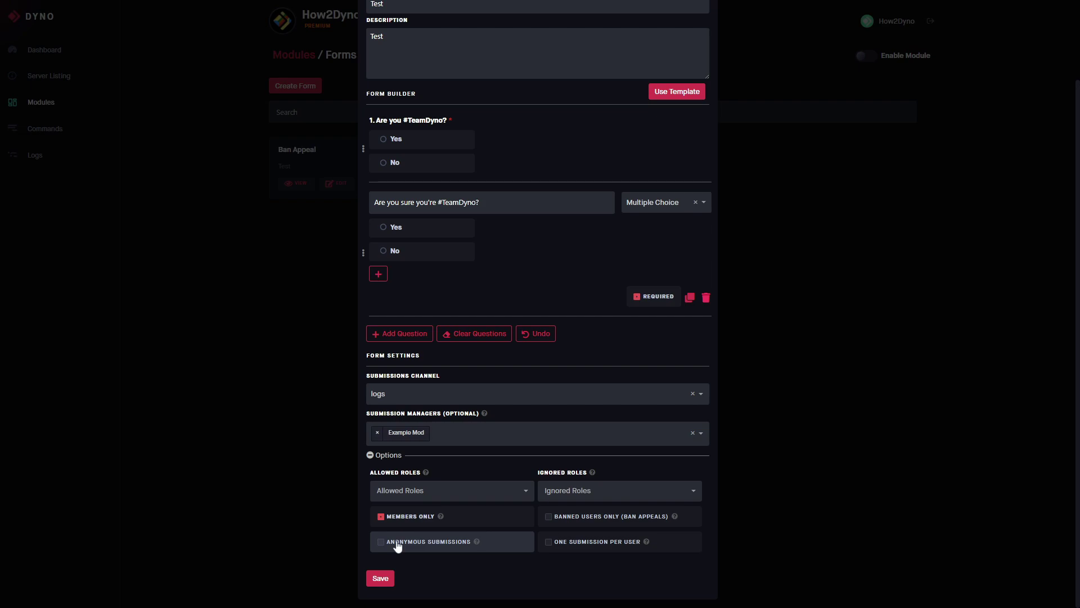
{"action": "left_click", "coordinate": [381, 580]}
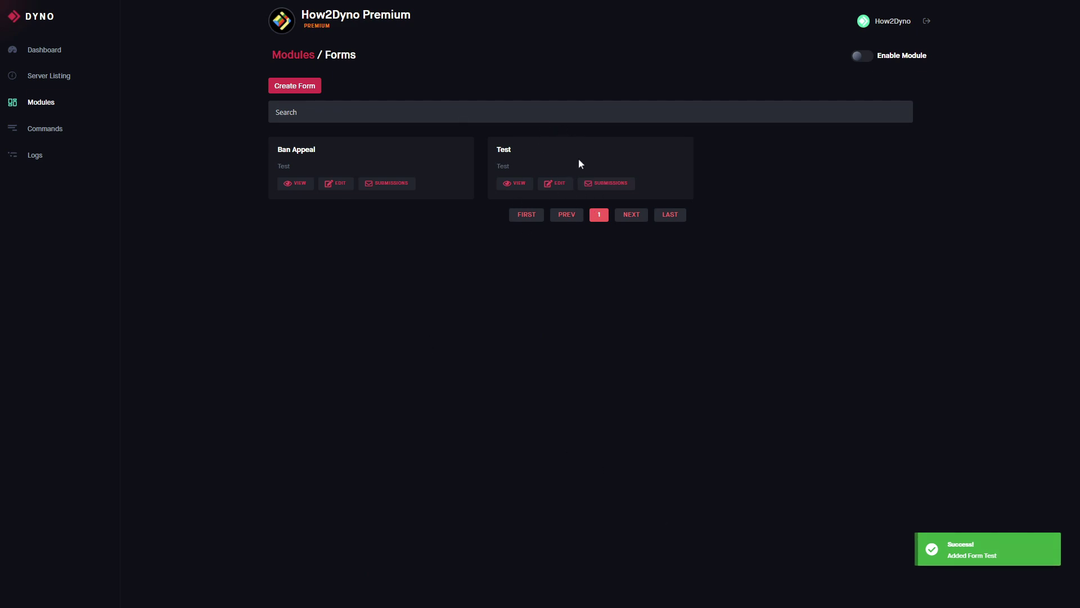
Submit the public Test form twice answering Yes to both questions, then go to Manage servers.
{"action": "left_click", "coordinate": [519, 184]}
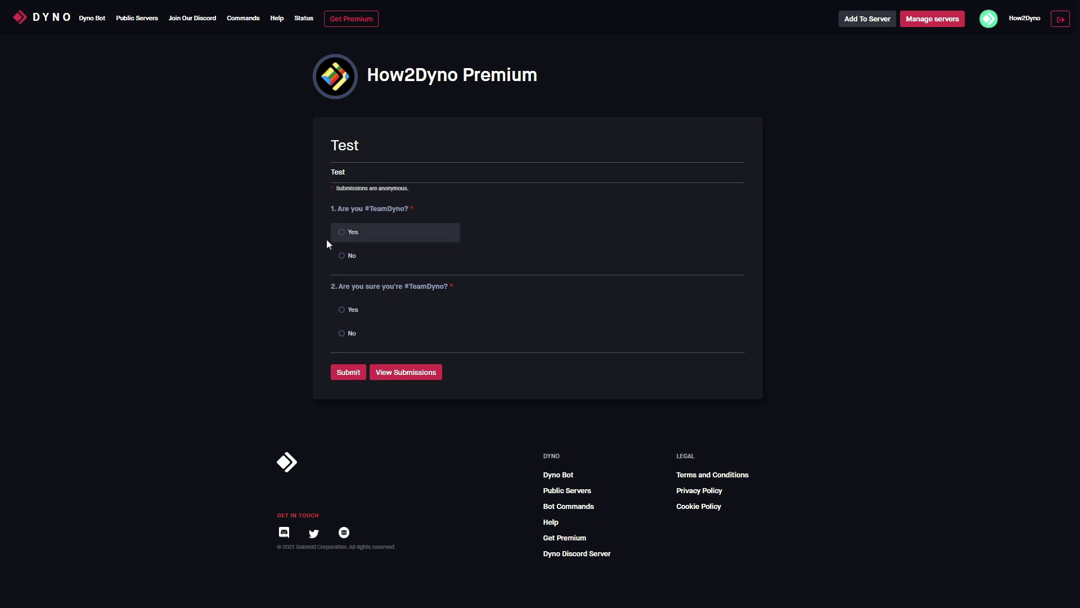
{"action": "left_click", "coordinate": [341, 236]}
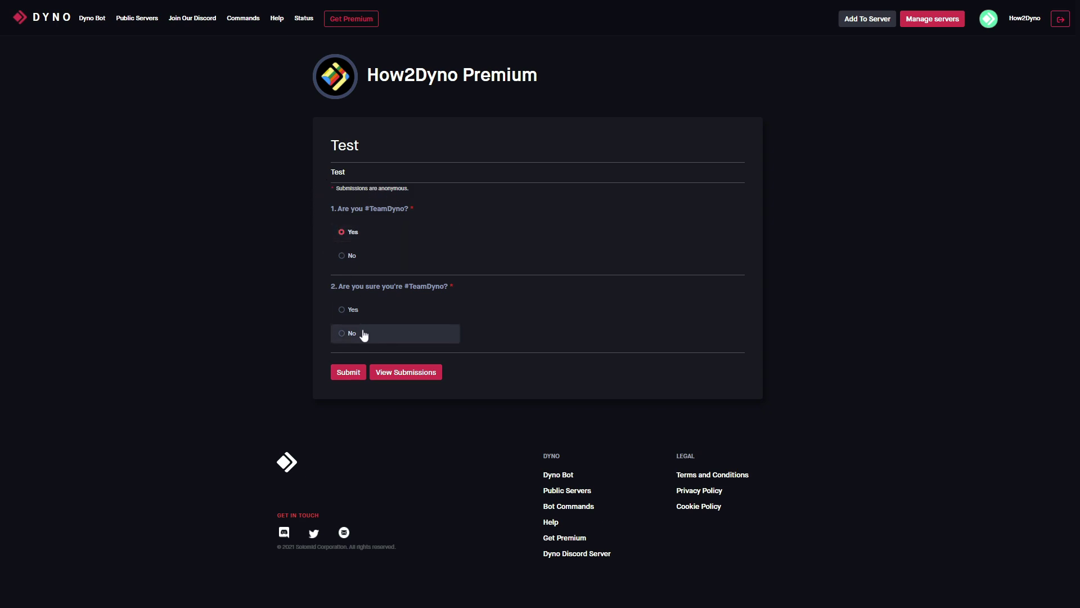
{"action": "left_click", "coordinate": [369, 313]}
{"action": "left_click", "coordinate": [355, 372]}
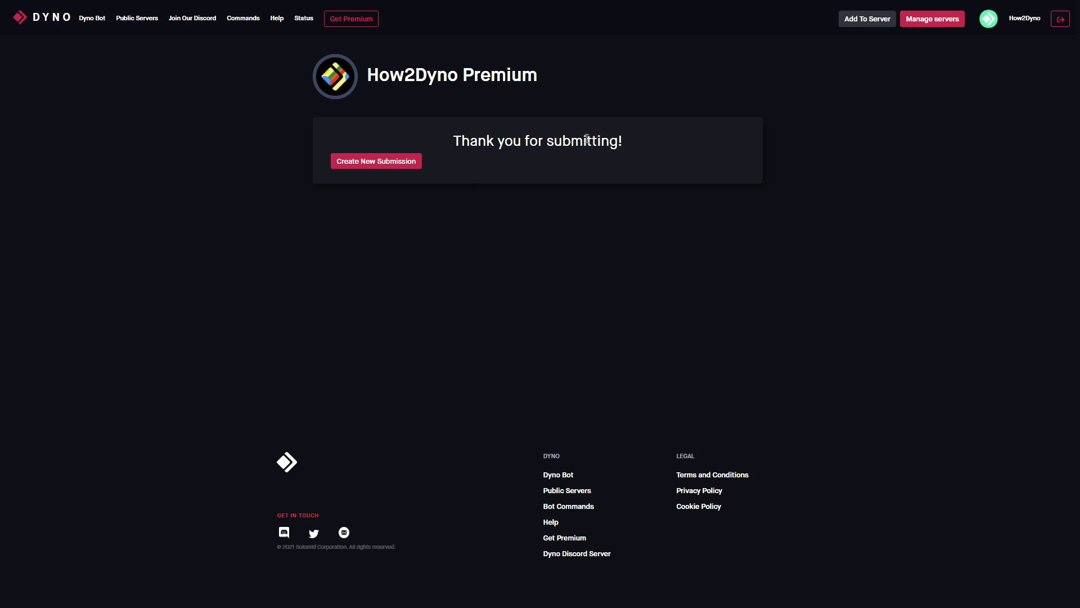
{"action": "left_click", "coordinate": [403, 160]}
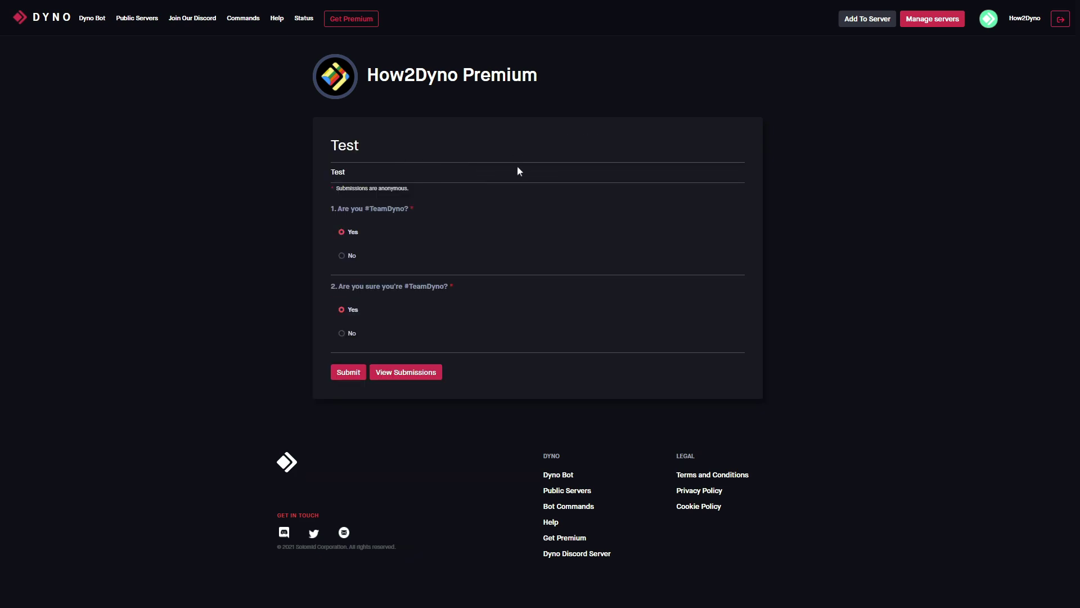
{"action": "left_click", "coordinate": [344, 371]}
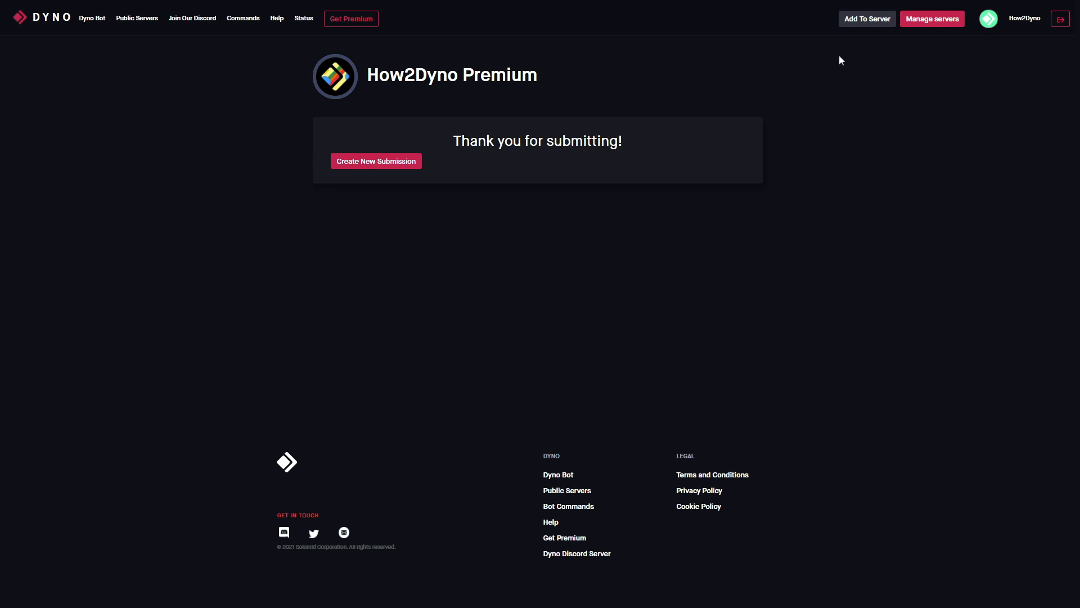
{"action": "left_click", "coordinate": [920, 20]}
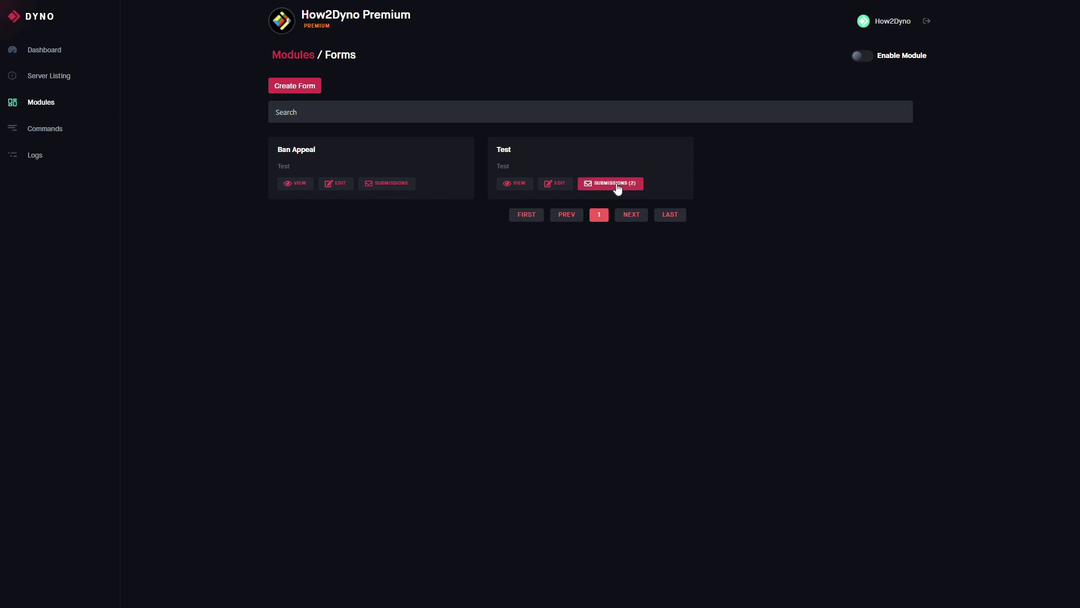
Open the Test form's submissions and delete one, leaving only Submission #1.
{"action": "left_click", "coordinate": [617, 185]}
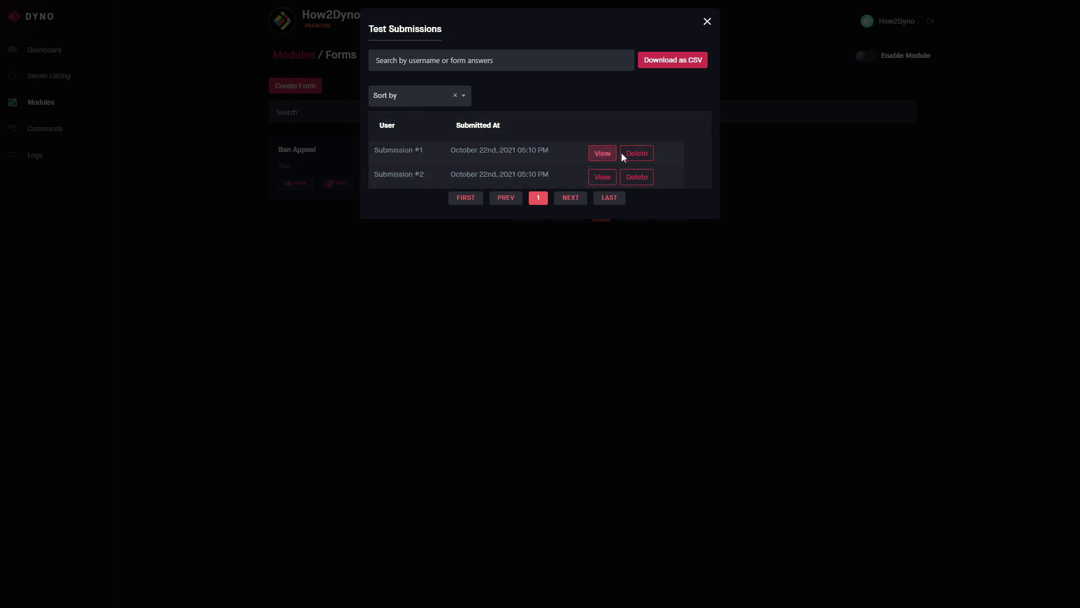
{"action": "left_click", "coordinate": [597, 156]}
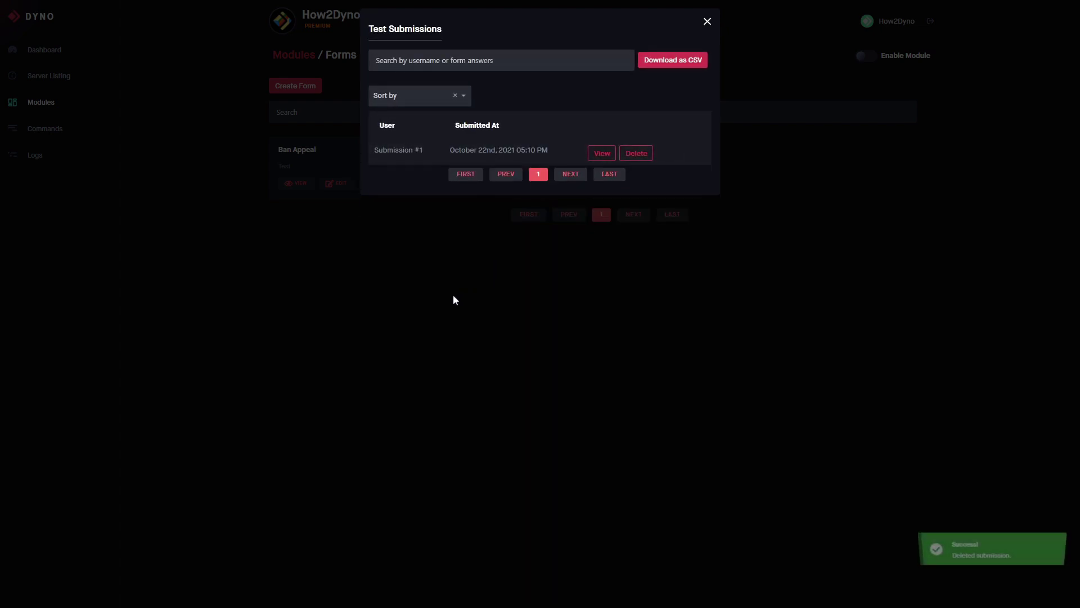
{"action": "left_click", "coordinate": [601, 153]}
{"action": "left_click", "coordinate": [446, 207]}
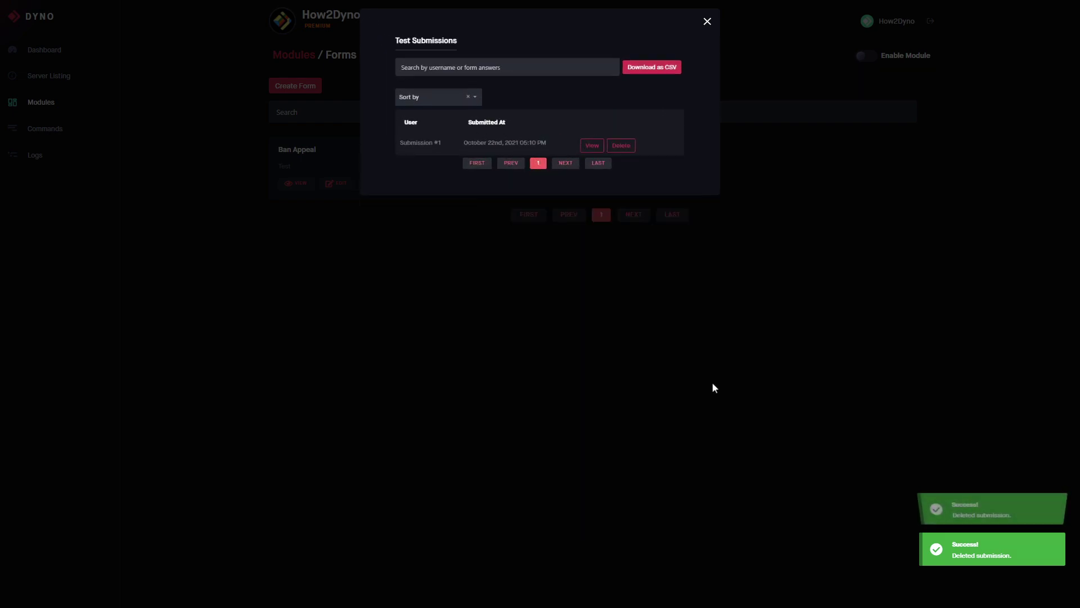